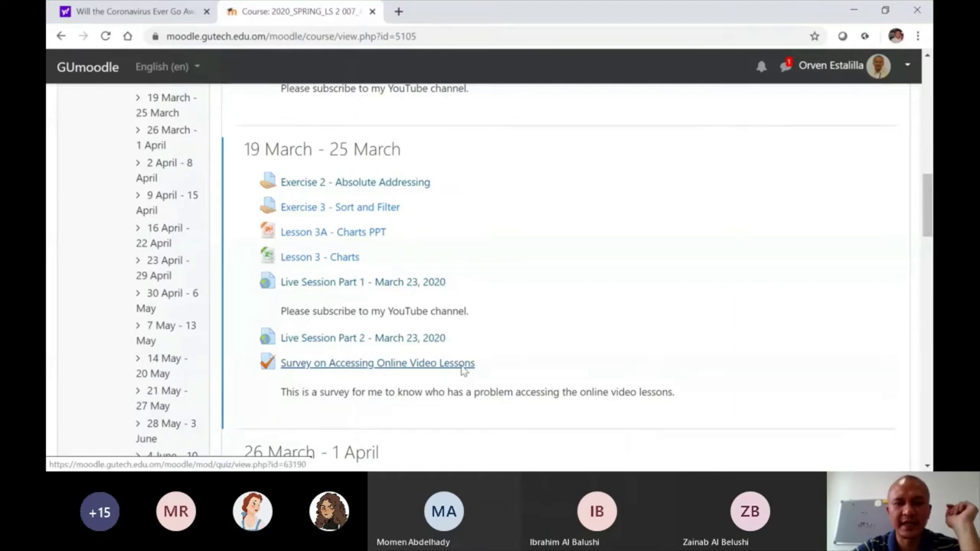
Open the Survey on Accessing Online Video Lessons and review its closing date and attempts summary.
click(462, 370)
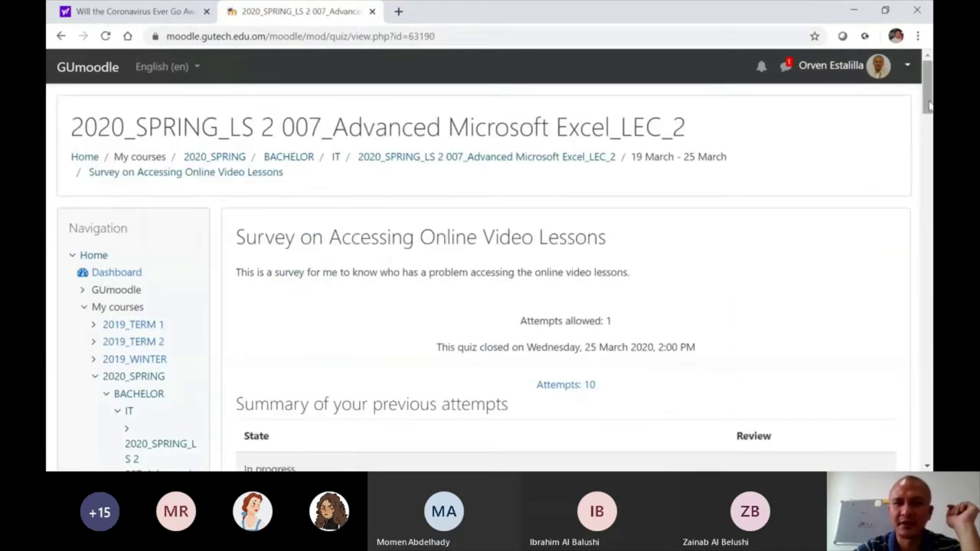
scroll(926, 107, down, 2)
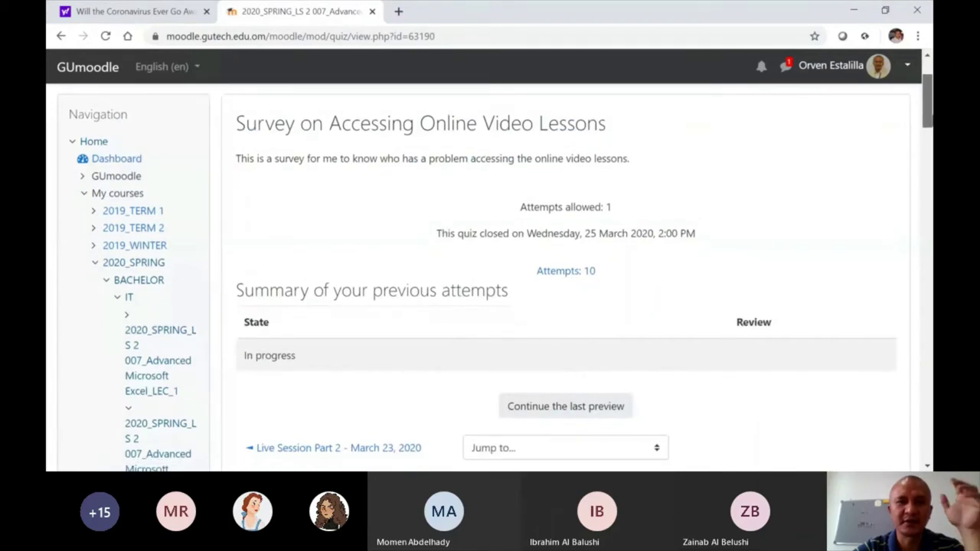
scroll(566, 276, down, 2)
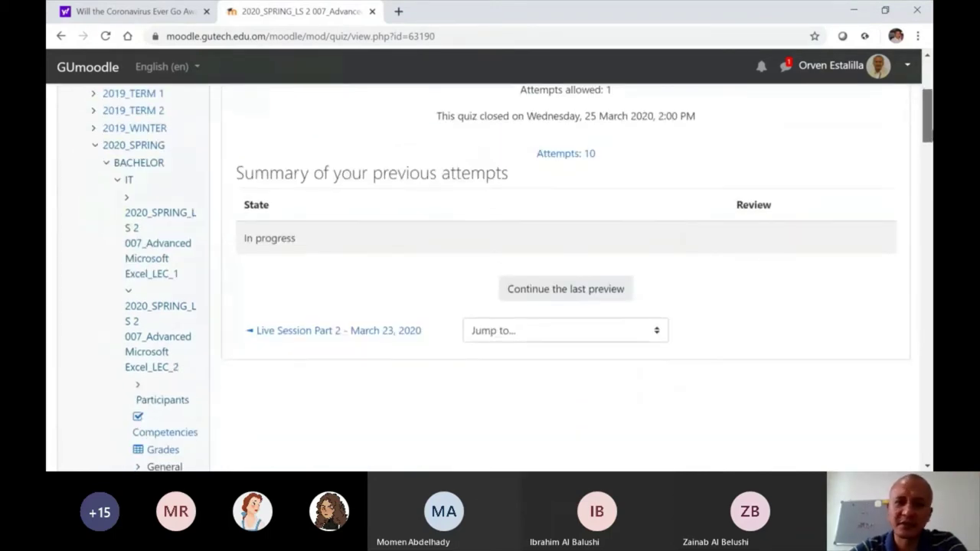
scroll(567, 275, up, 2)
scroll(549, 289, up, 1)
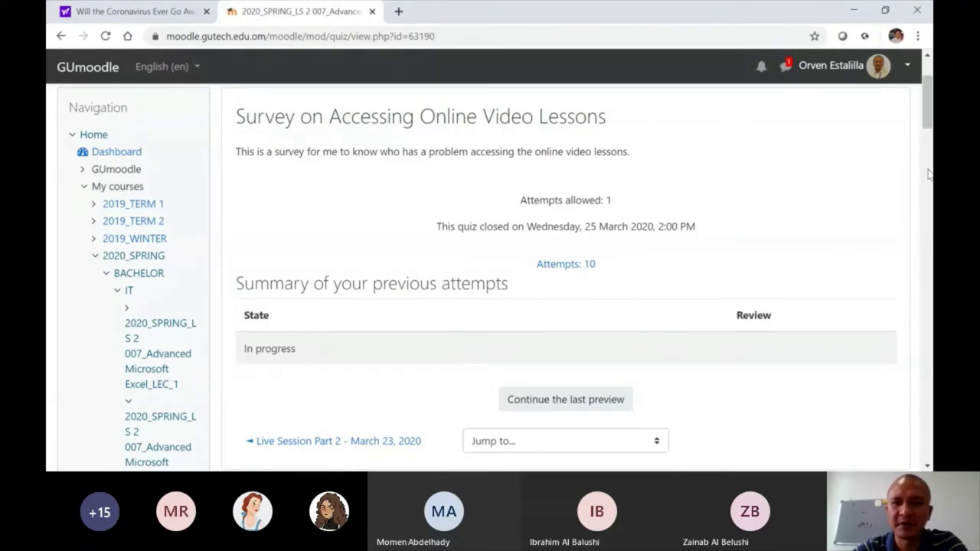
drag(927, 106, 926, 90)
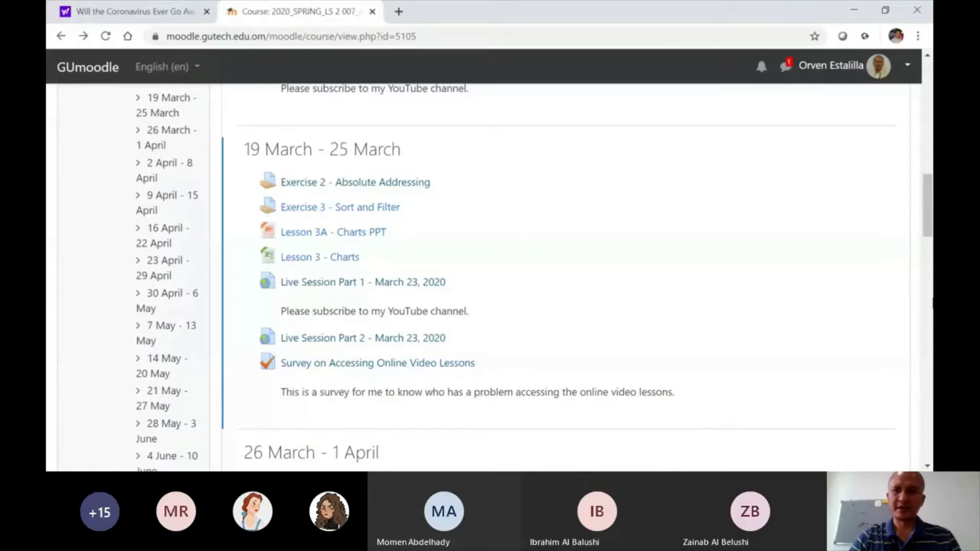
Turn on course editing and open the settings of the Survey on Accessing Online Video Lessons quiz.
drag(928, 199, 927, 84)
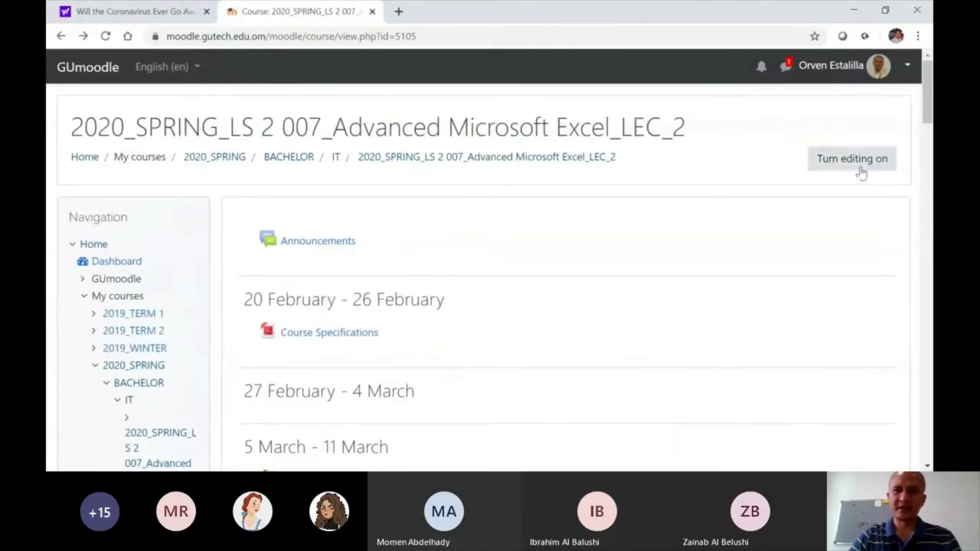
click(852, 159)
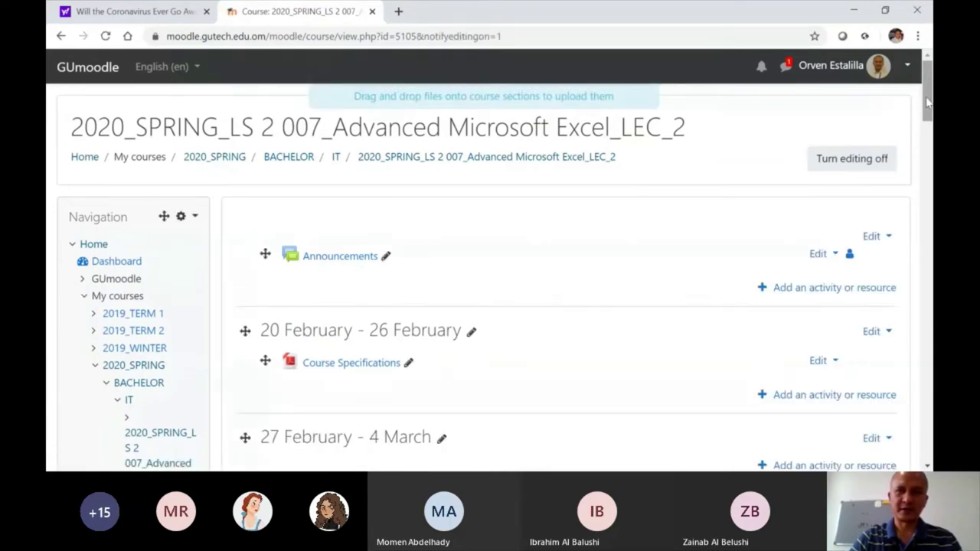
drag(930, 113, 928, 191)
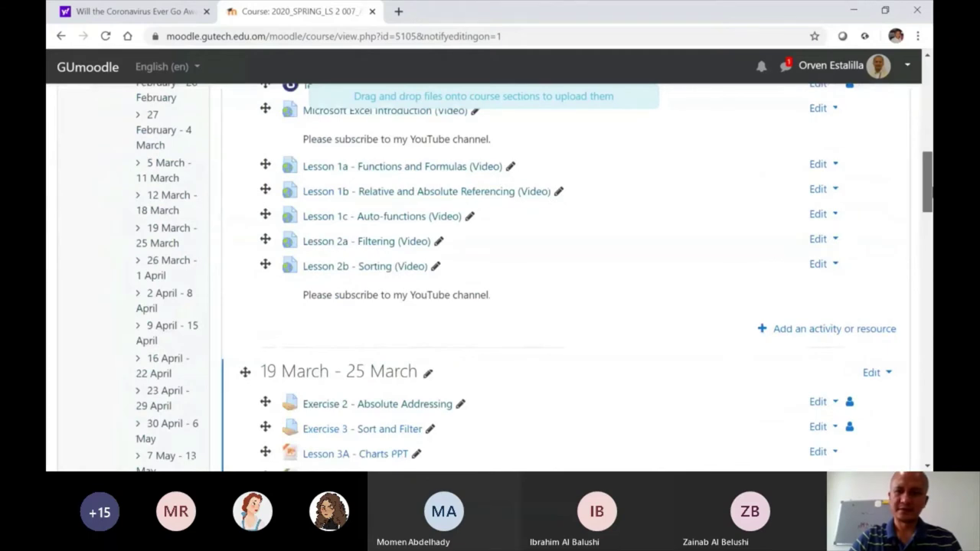
scroll(793, 298, down, 4)
click(823, 273)
click(792, 298)
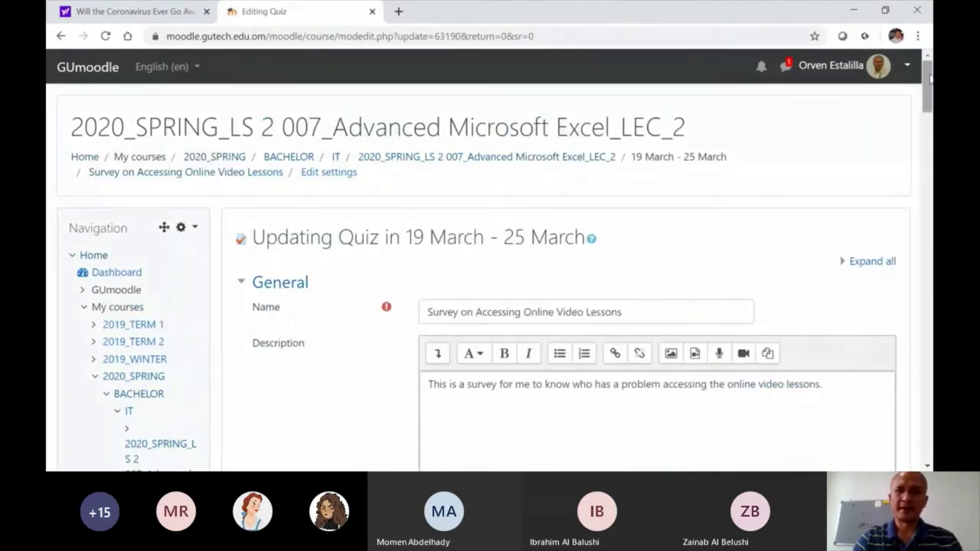
Set the quiz's closing day to 26 March 2020 in the timing settings, then save and return to the course.
drag(928, 86, 927, 142)
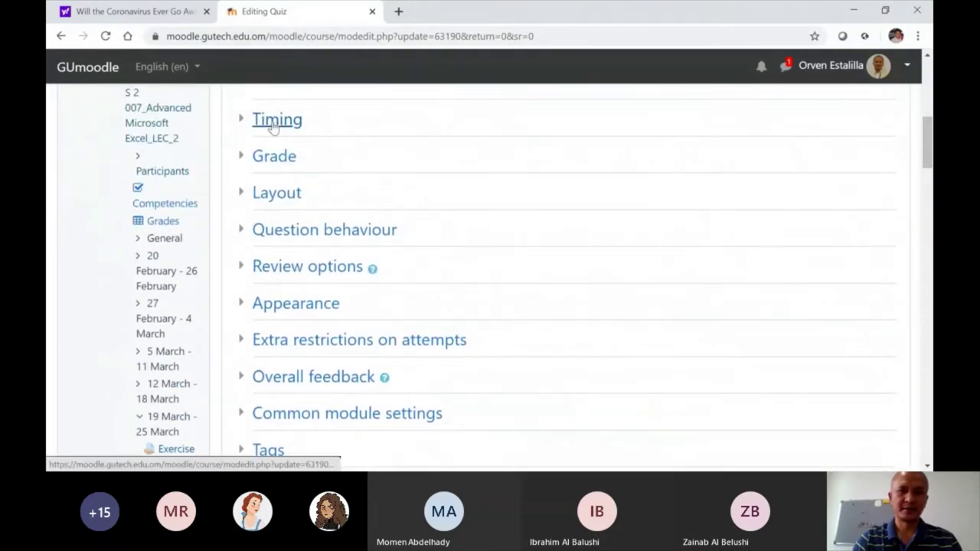
click(280, 120)
click(443, 193)
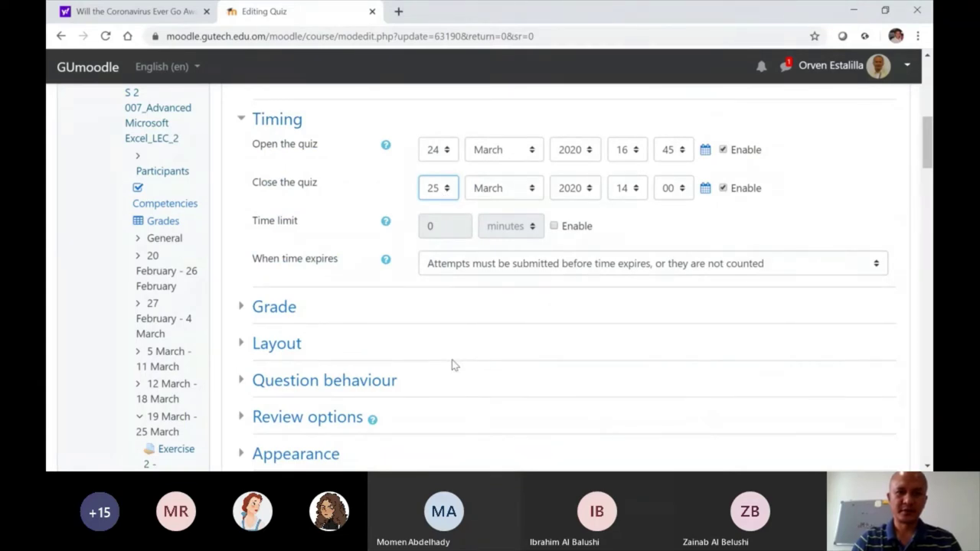
key(Down)
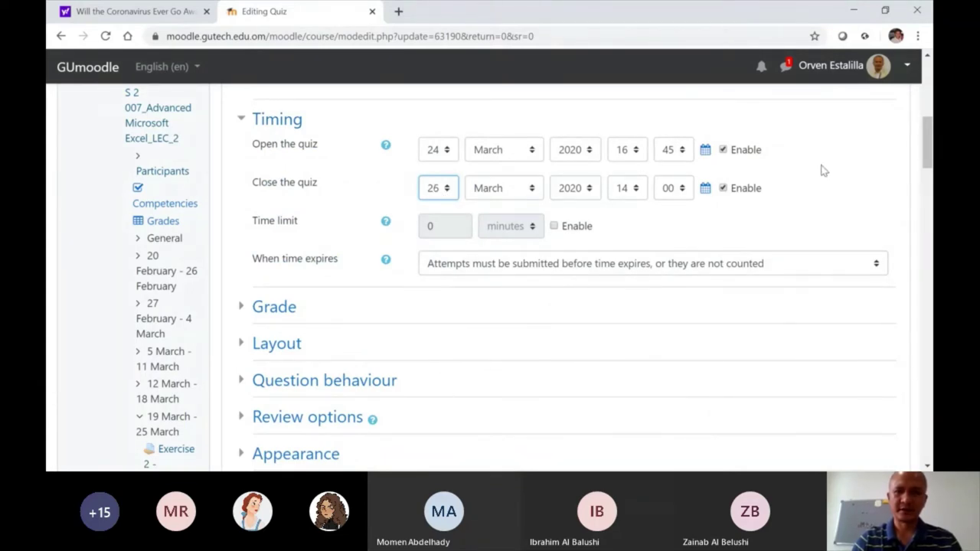
scroll(929, 139, down, 5)
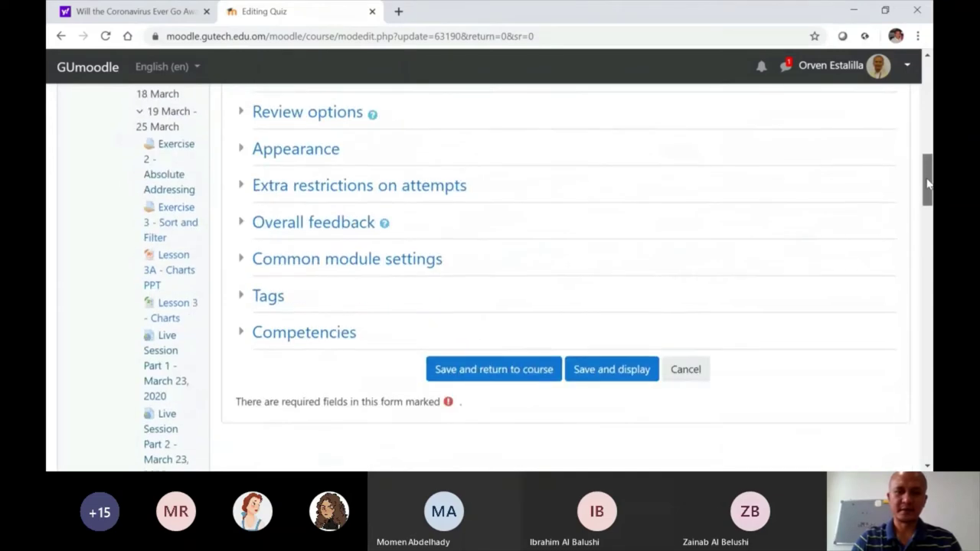
click(484, 300)
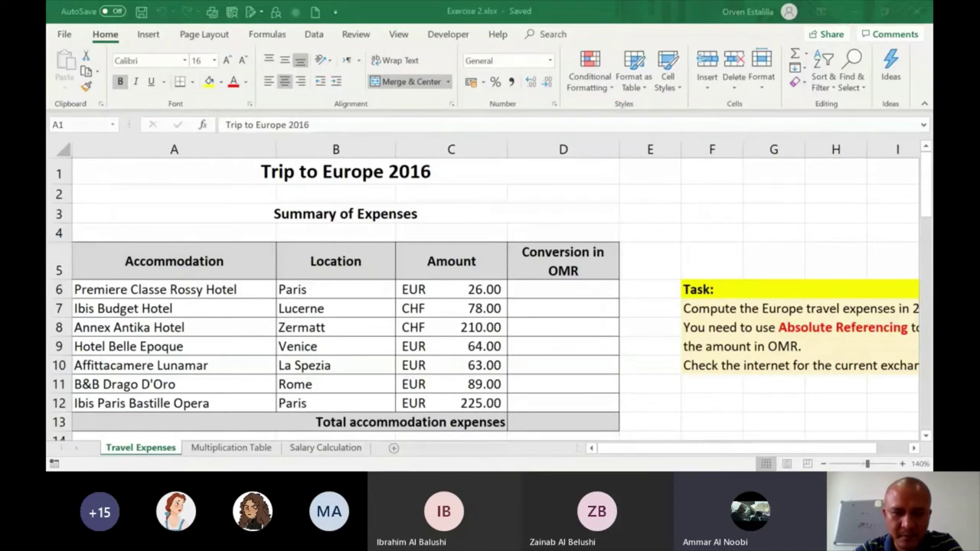
Switch to Exercise 2.xlsx in Excel and inspect the number format of cell D6 without changing it.
key(alt+Tab)
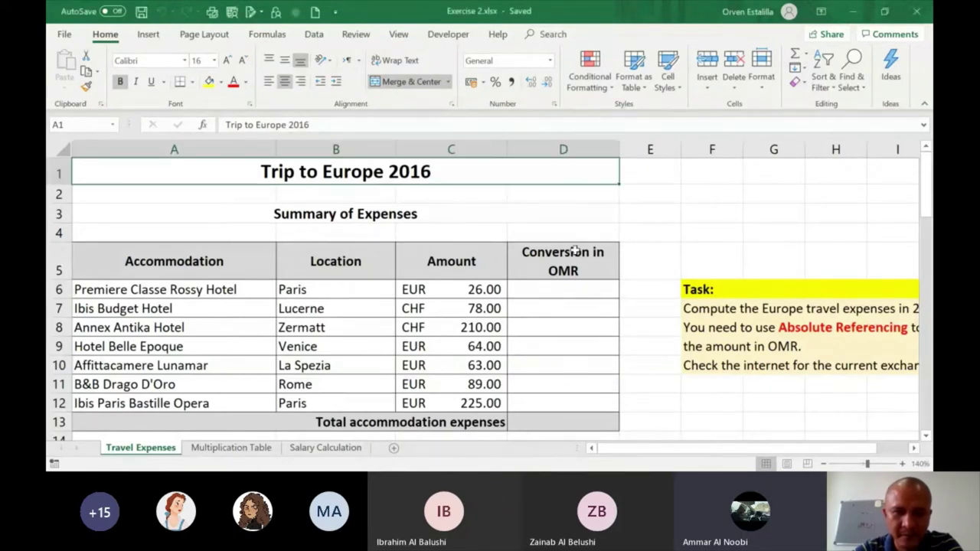
click(569, 288)
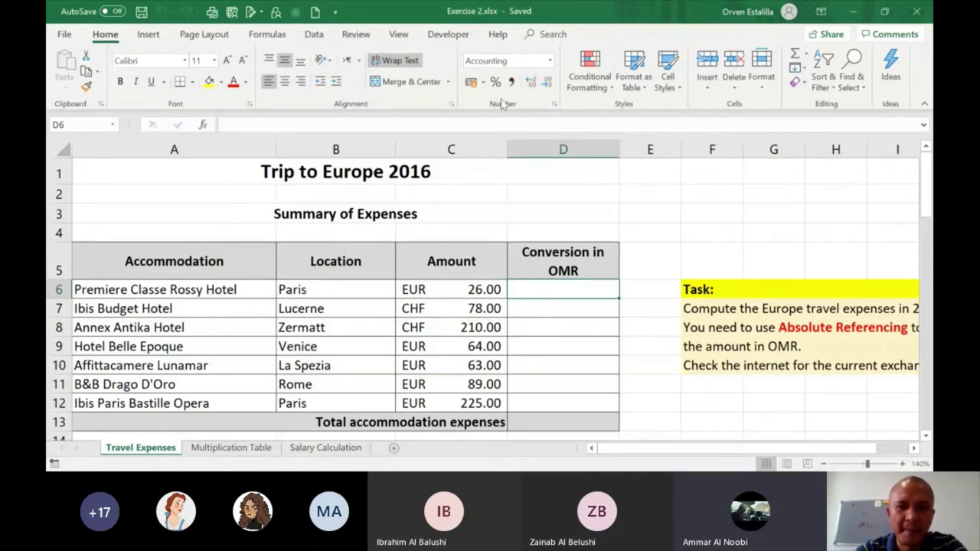
click(556, 107)
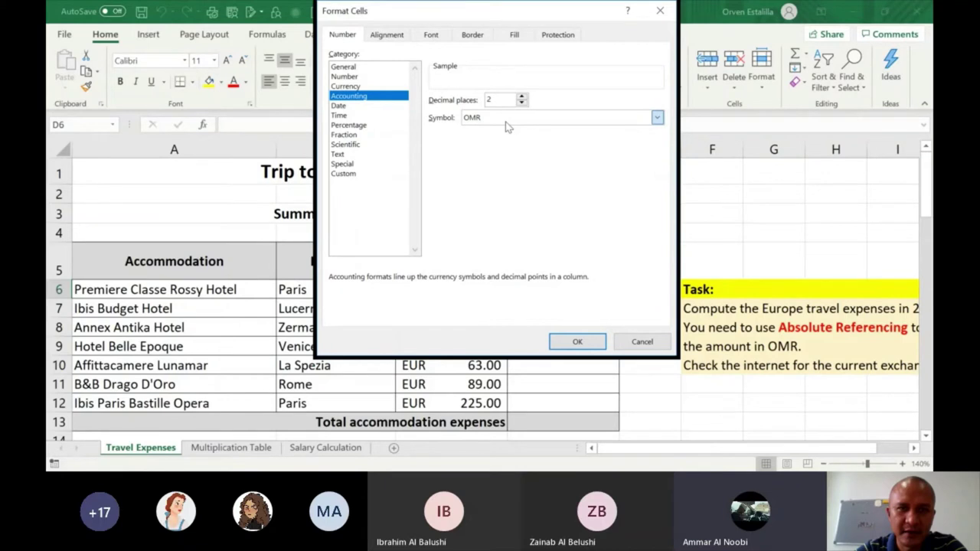
click(641, 342)
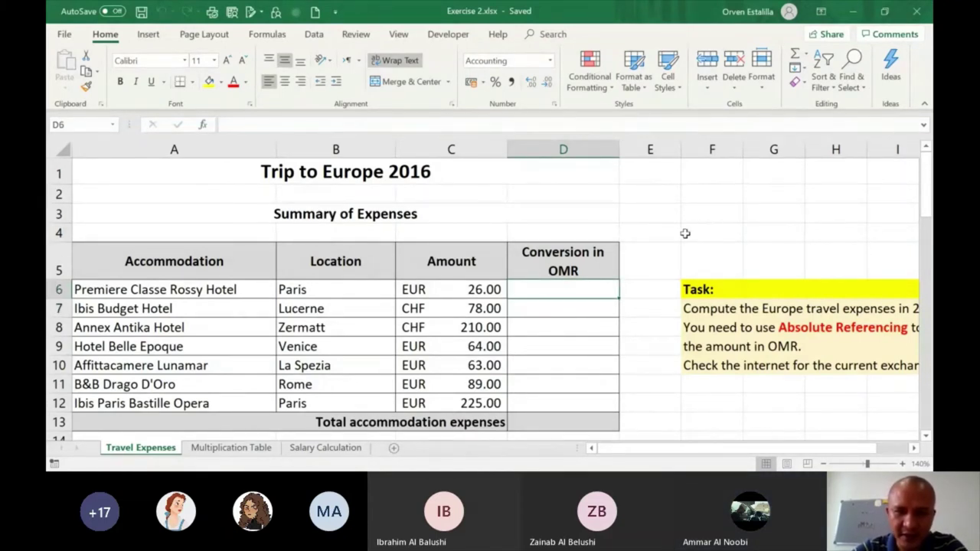
Enter 9 in cell D6 and change its accounting currency symbol to EUR.
text(9)
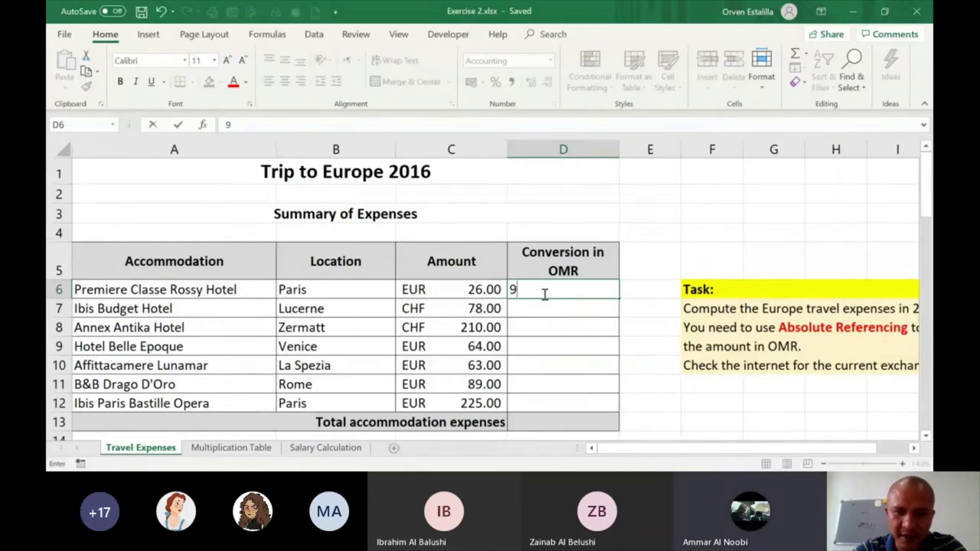
key(Return)
click(550, 289)
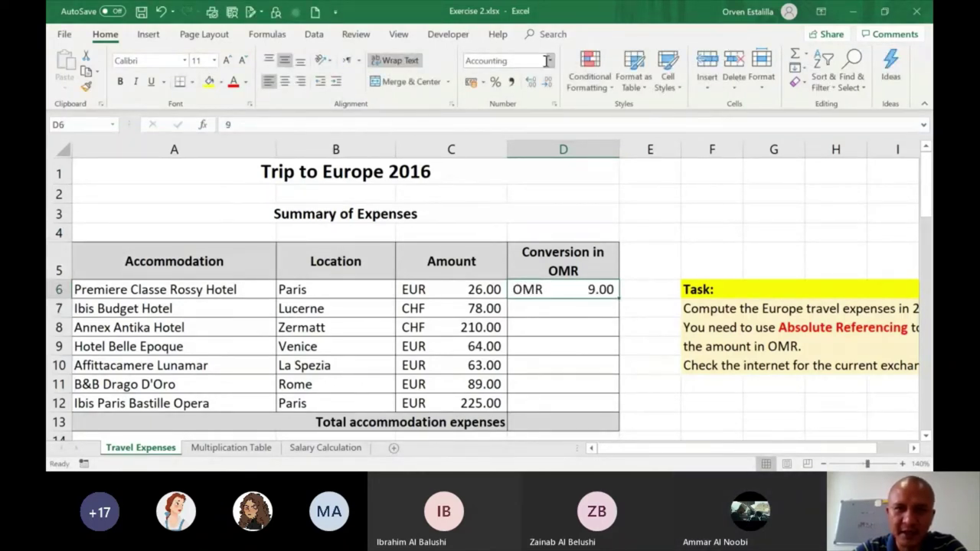
click(557, 104)
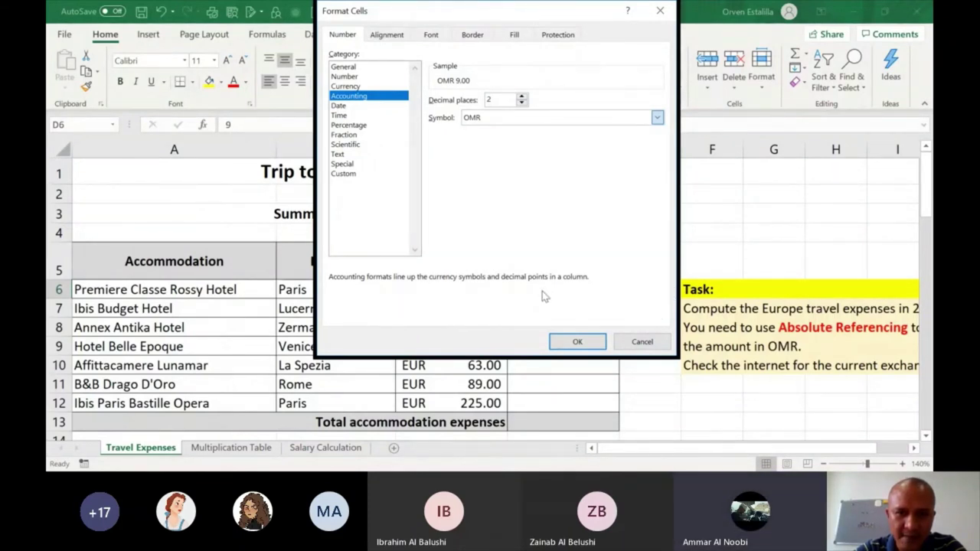
click(571, 339)
key(ctrl+z)
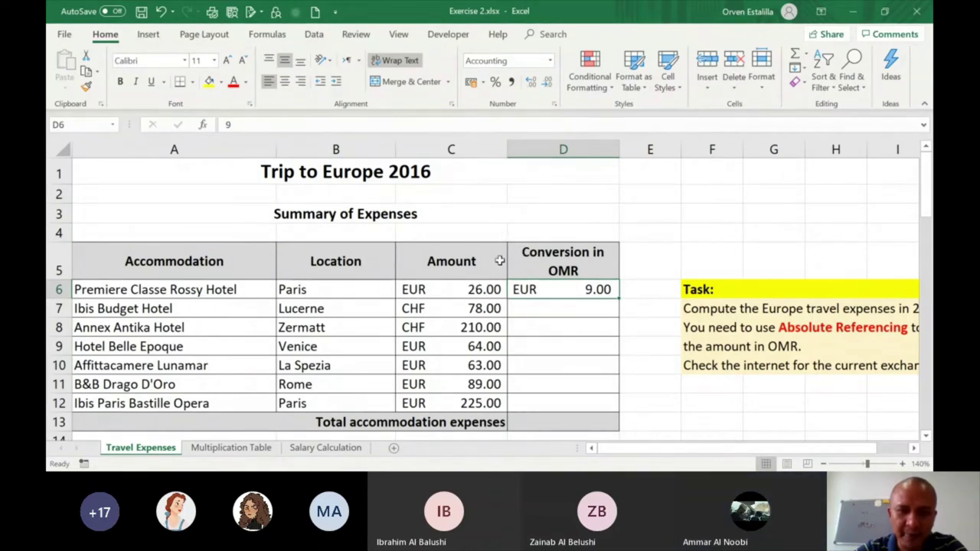
Set cell D6's accounting currency symbol to OMR and clear the sample value from the cell.
click(550, 61)
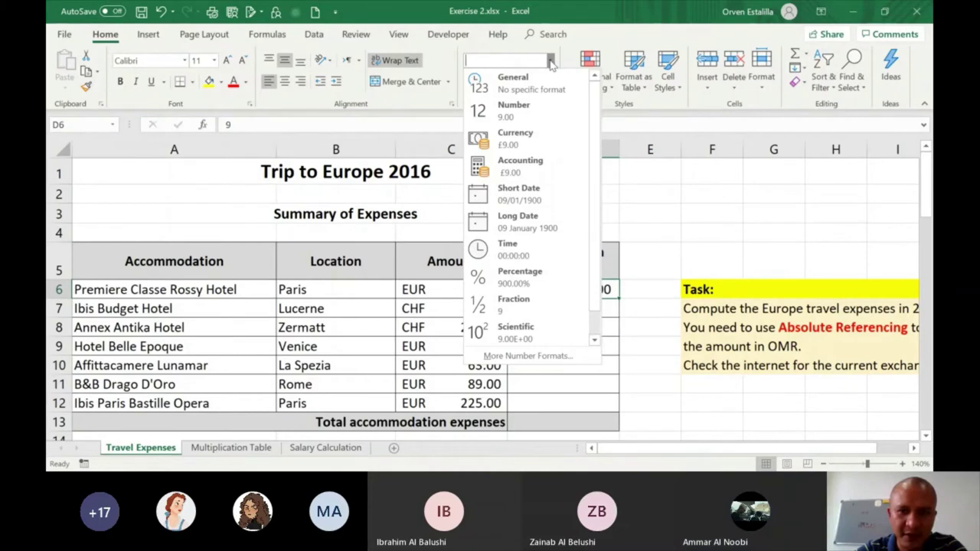
click(555, 356)
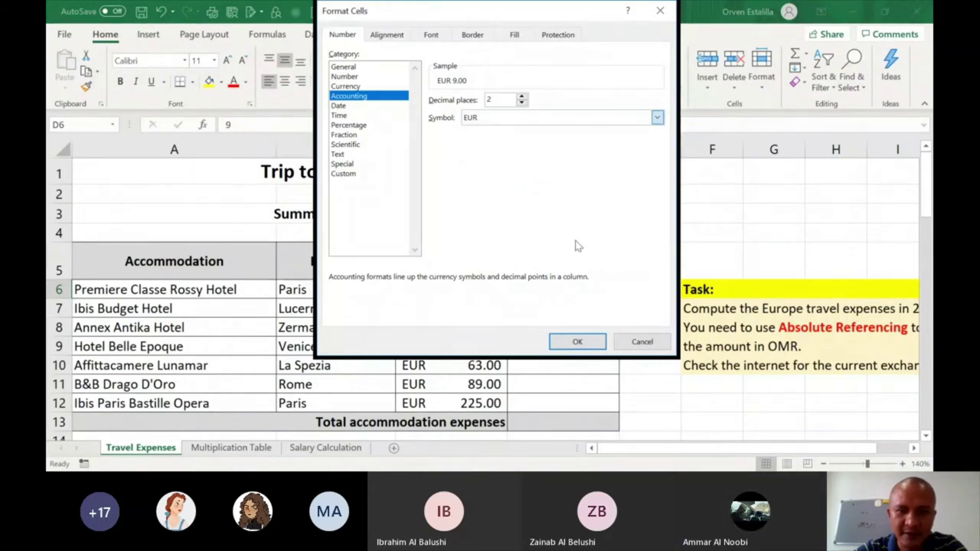
text(OMR)
click(587, 342)
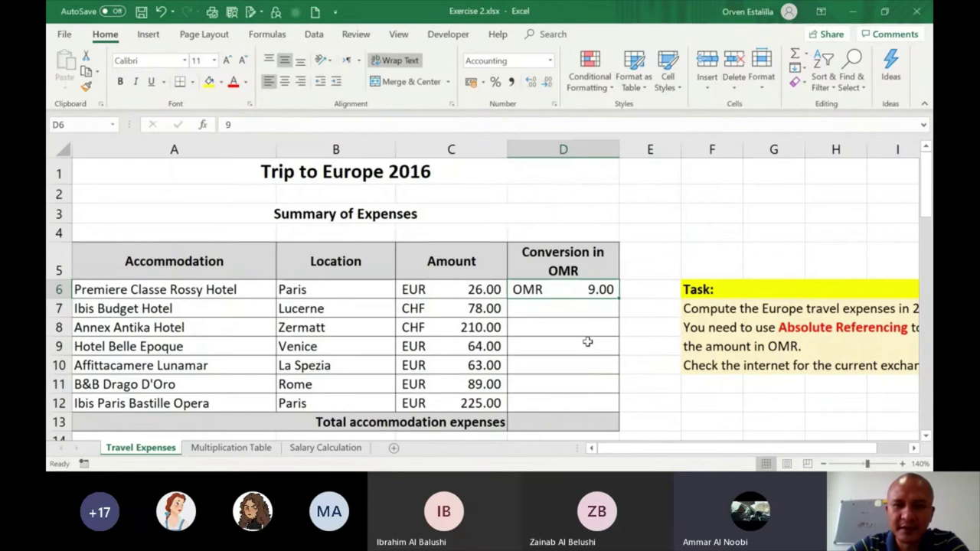
key(Delete)
Compare the number formats of cells D7 and D8 in the Conversion in OMR column.
click(545, 304)
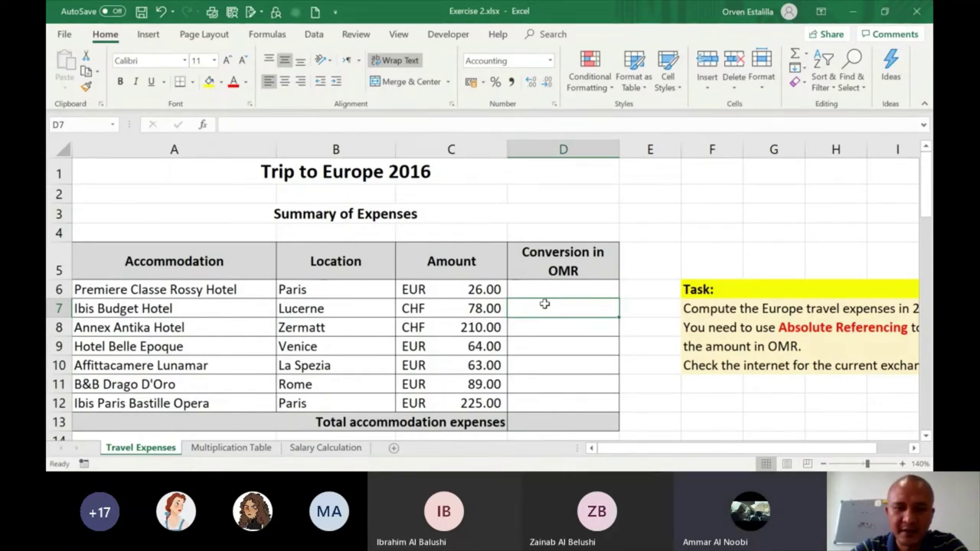
click(542, 328)
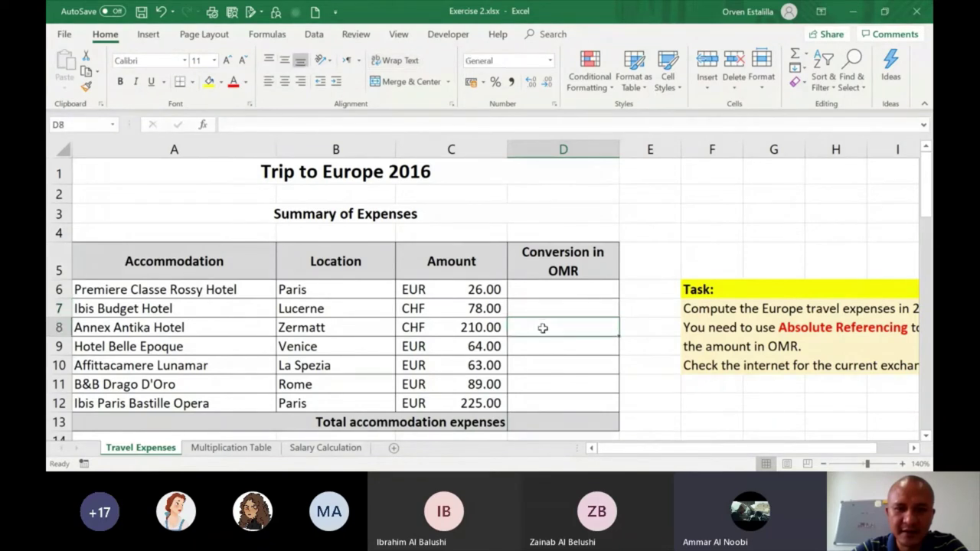
click(545, 309)
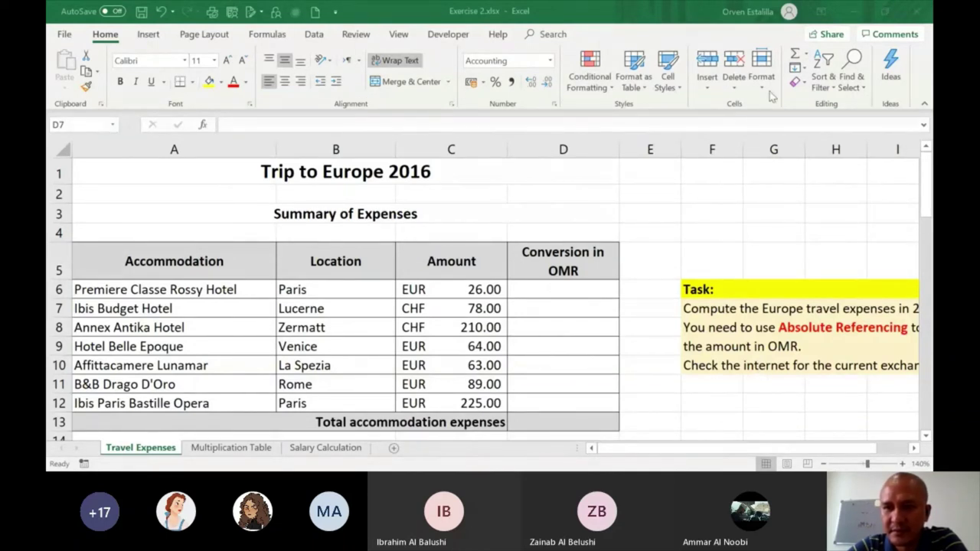
key(alt+Tab)
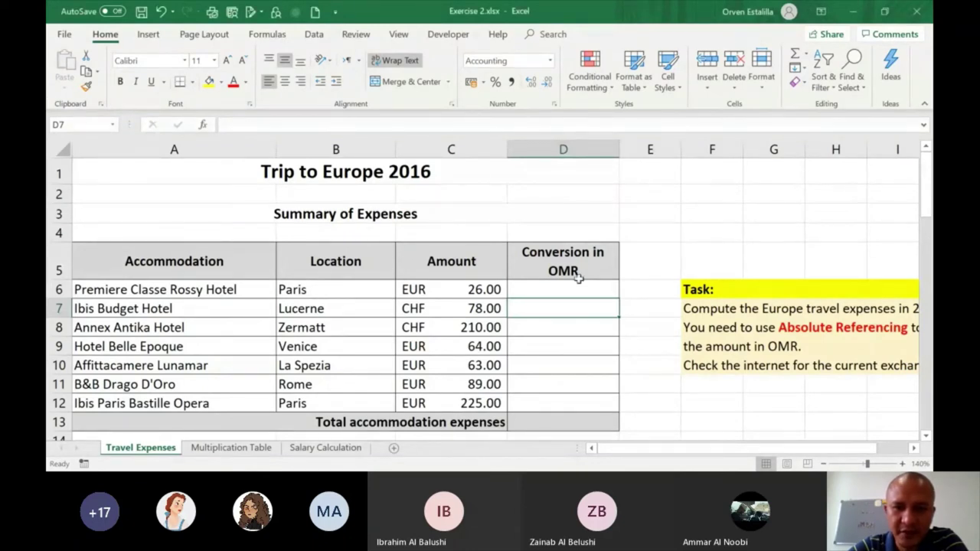
Review the OMR conversion and total cells of the accommodation, transportation, food and other expense tables through Total Expenses in D55.
drag(578, 282, 575, 401)
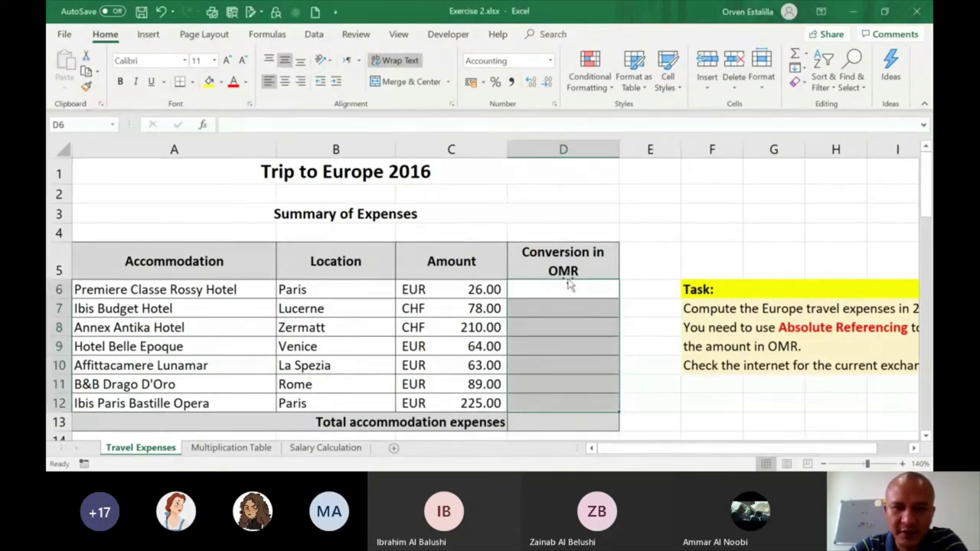
click(555, 422)
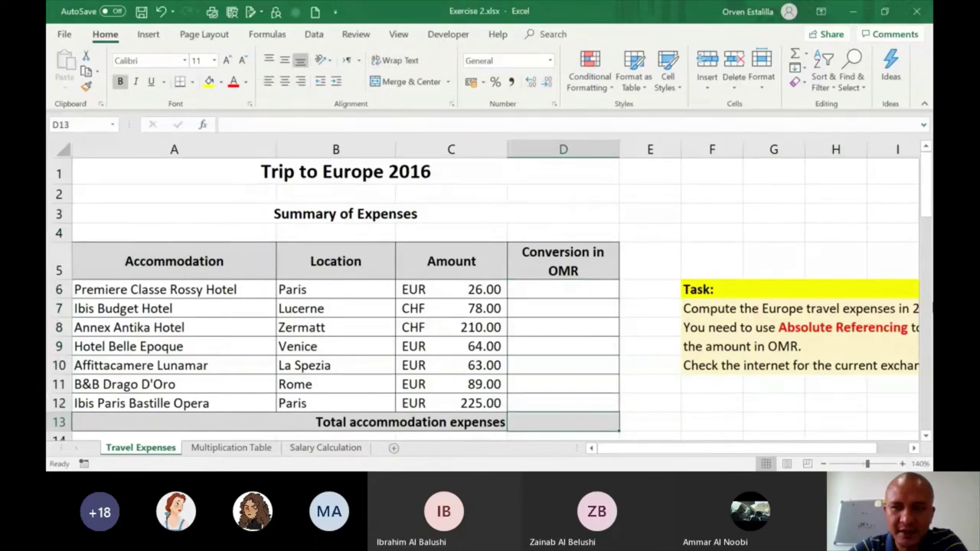
drag(929, 179, 928, 250)
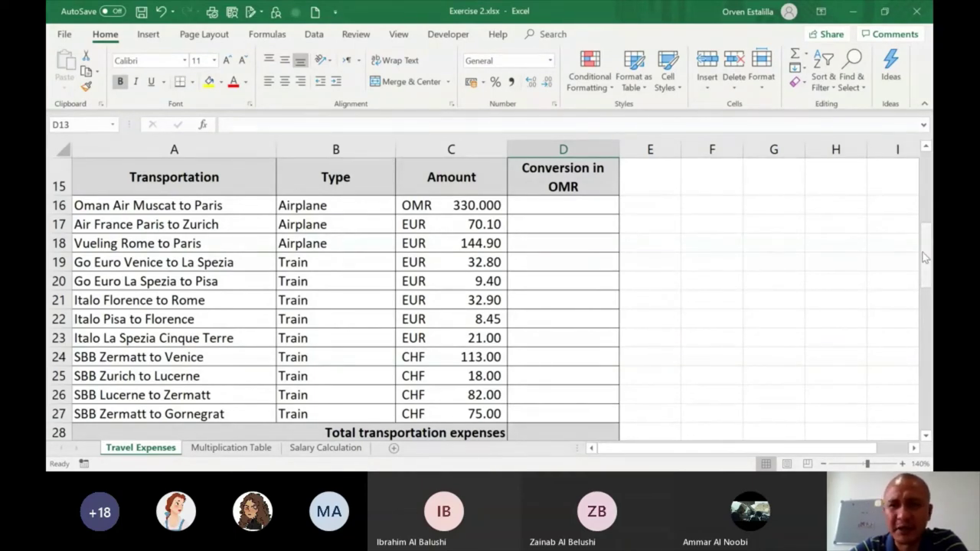
drag(924, 258, 931, 329)
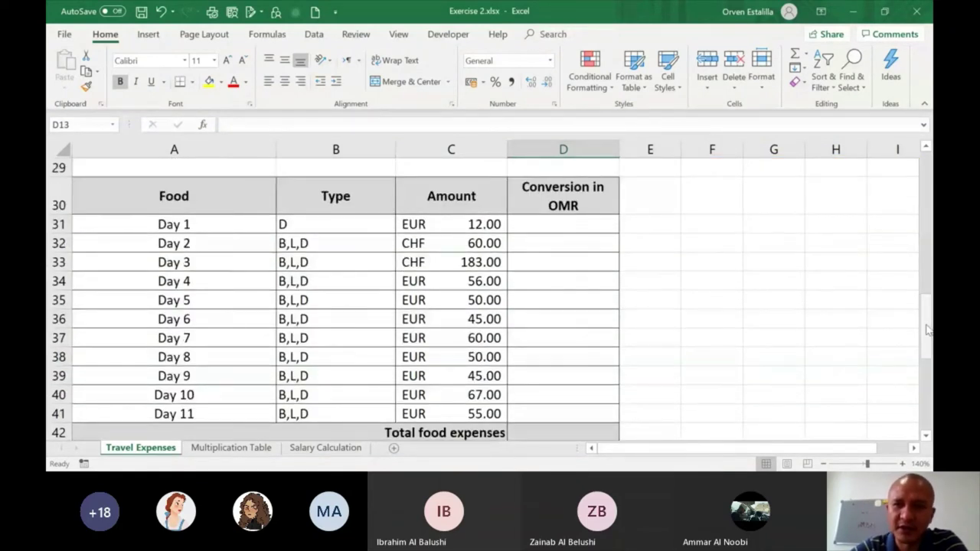
drag(926, 329, 932, 419)
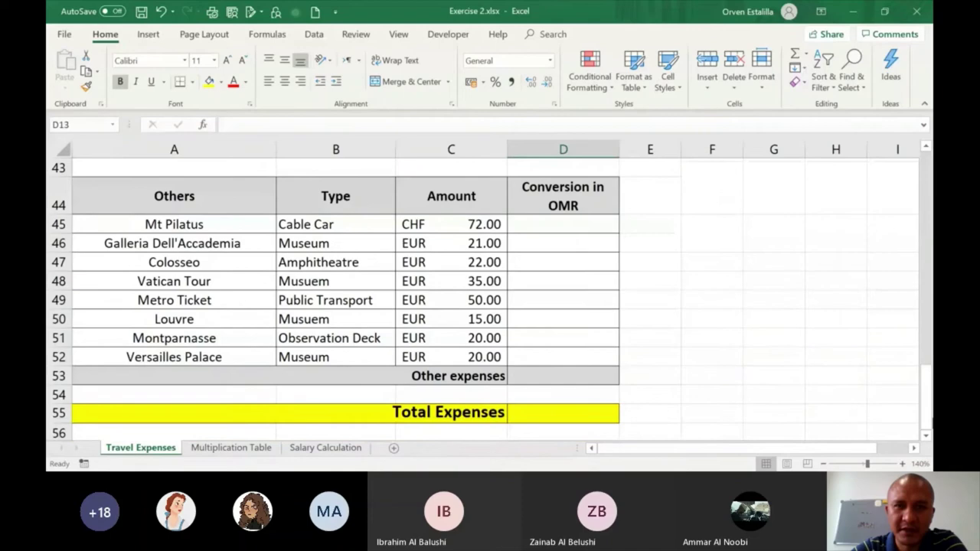
click(562, 412)
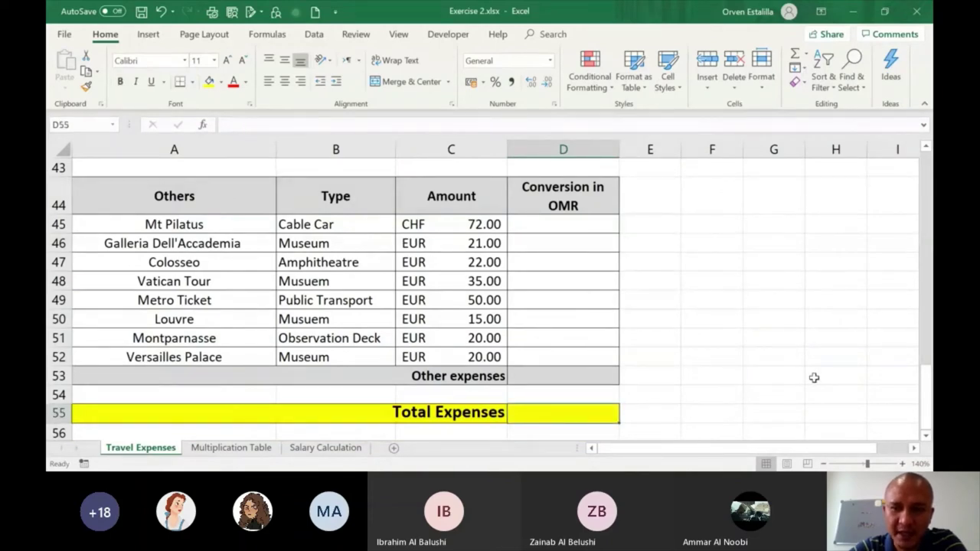
Examine the Multiplication Table worksheet's task and open its first empty cell, C5, for editing.
scroll(145, 426, up, 14)
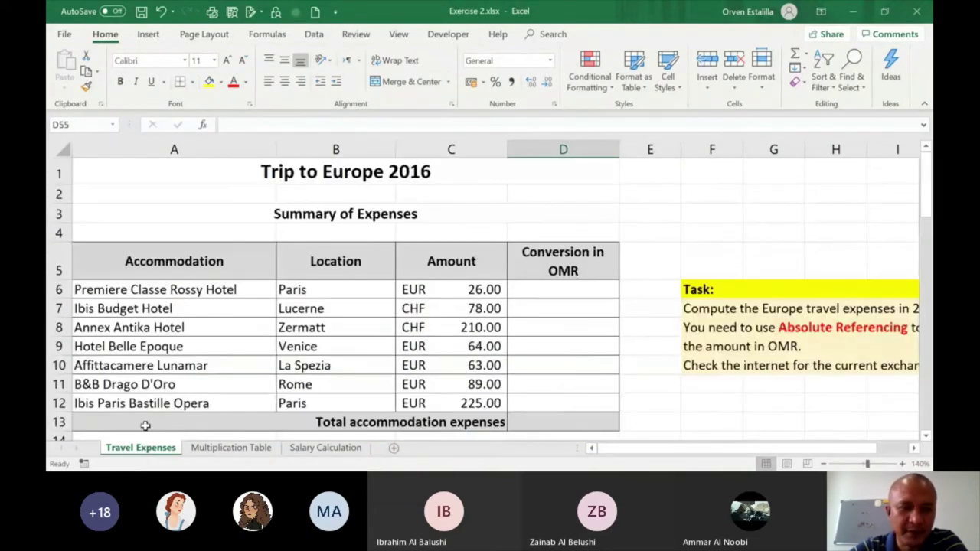
click(222, 448)
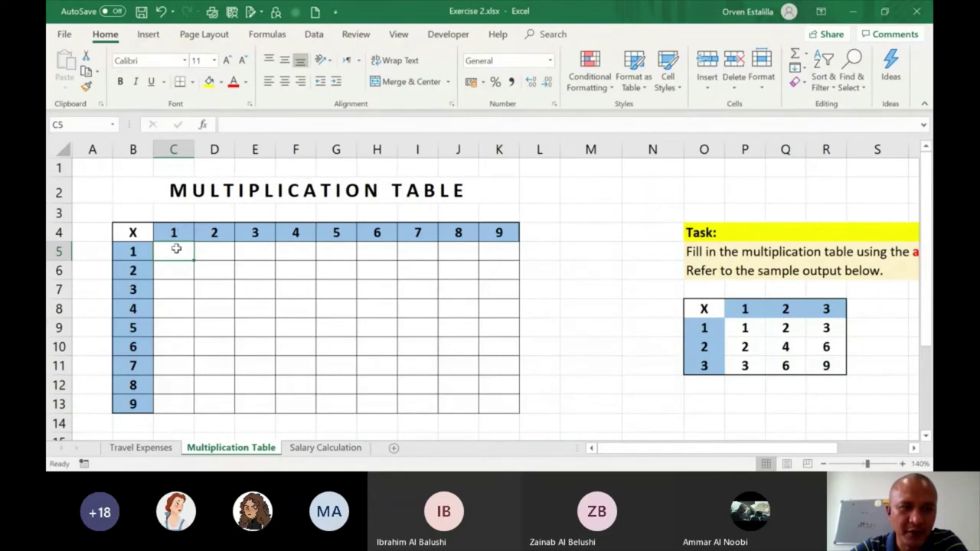
double_click(176, 249)
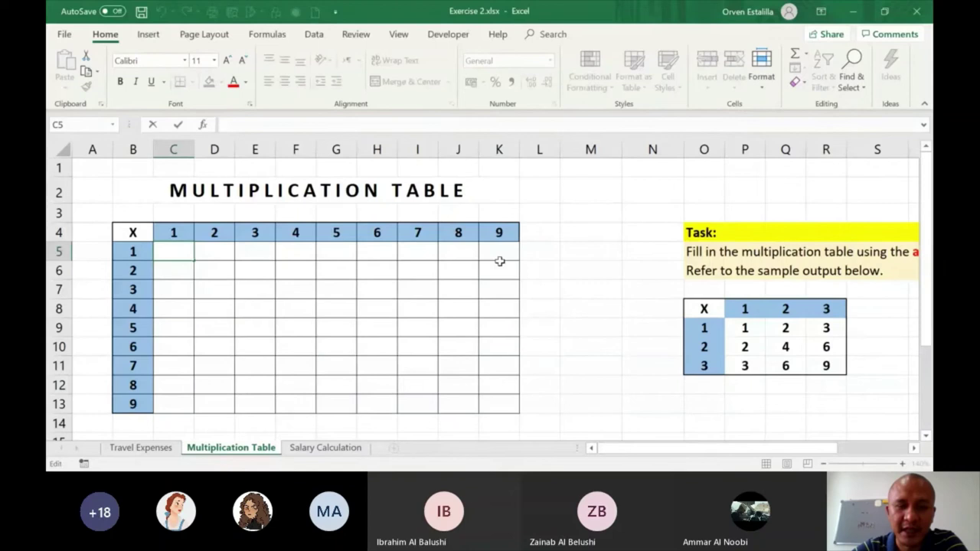
Review the Salary Calculation worksheet's task and its columns from Rate per Hour through the deductions to Net Salary.
click(341, 450)
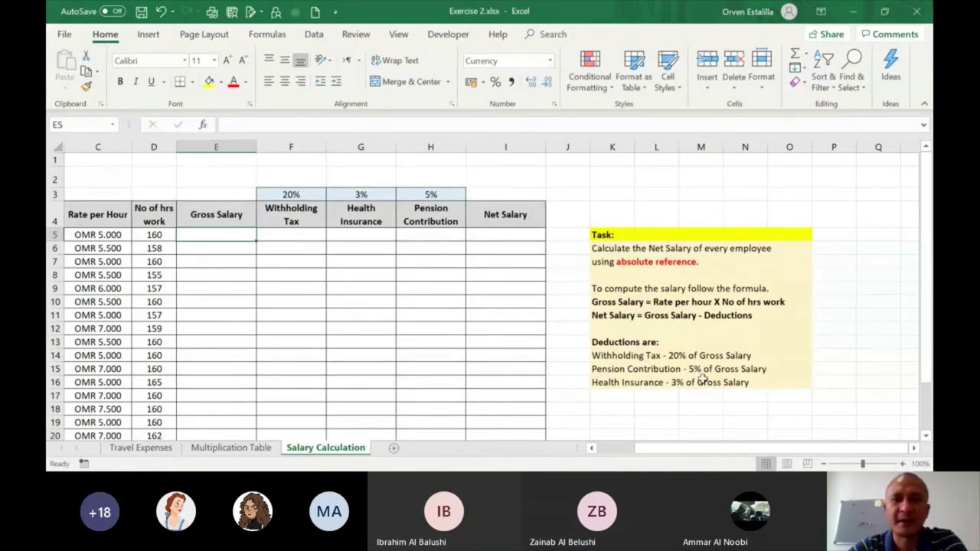
key(Right)
key(Right)
key(Right)
key(Right)
click(108, 234)
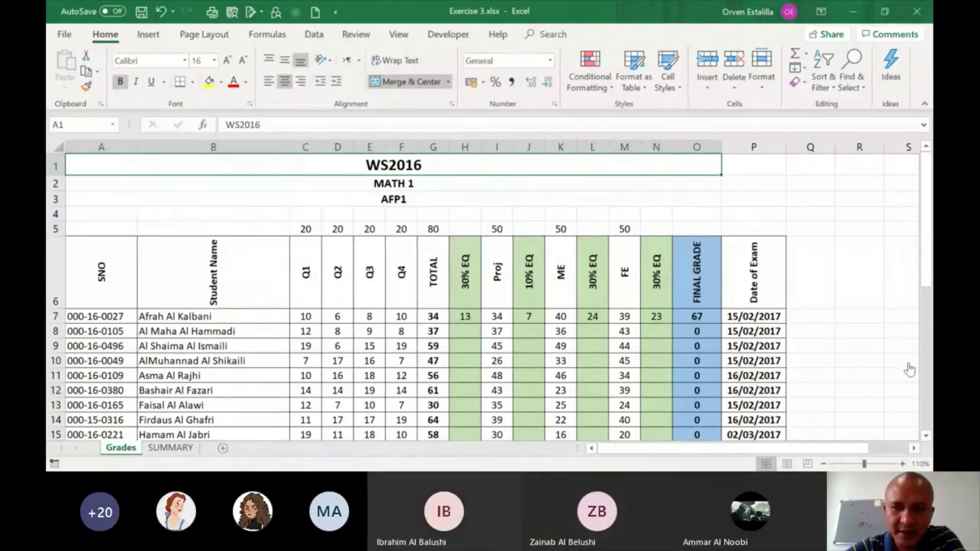
Inspect the 30% EQ quiz formula in cell H7 of the Exercise 3 Grades worksheet, focusing on its divisor.
mouse_move(926, 218)
mouse_down()
mouse_move(926, 253)
mouse_move(926, 229)
mouse_up()
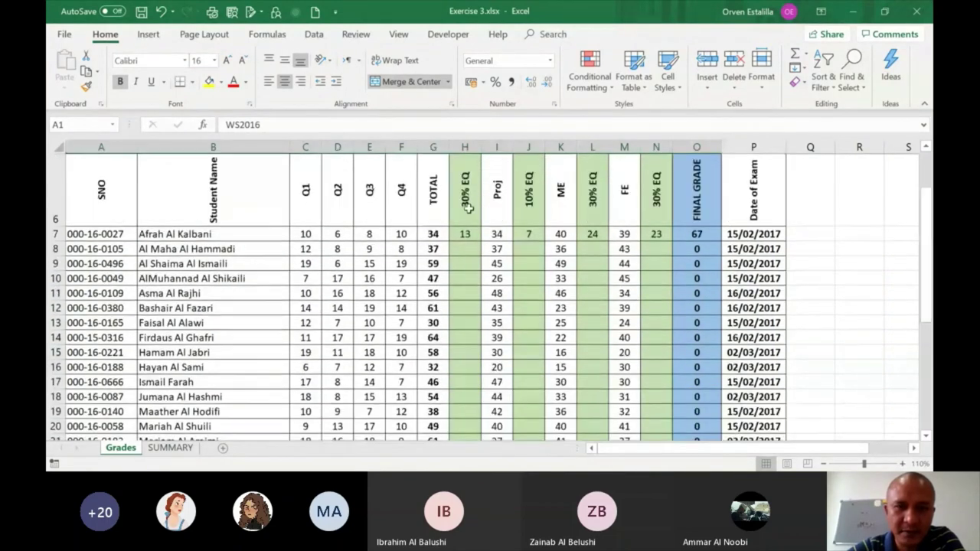
click(464, 236)
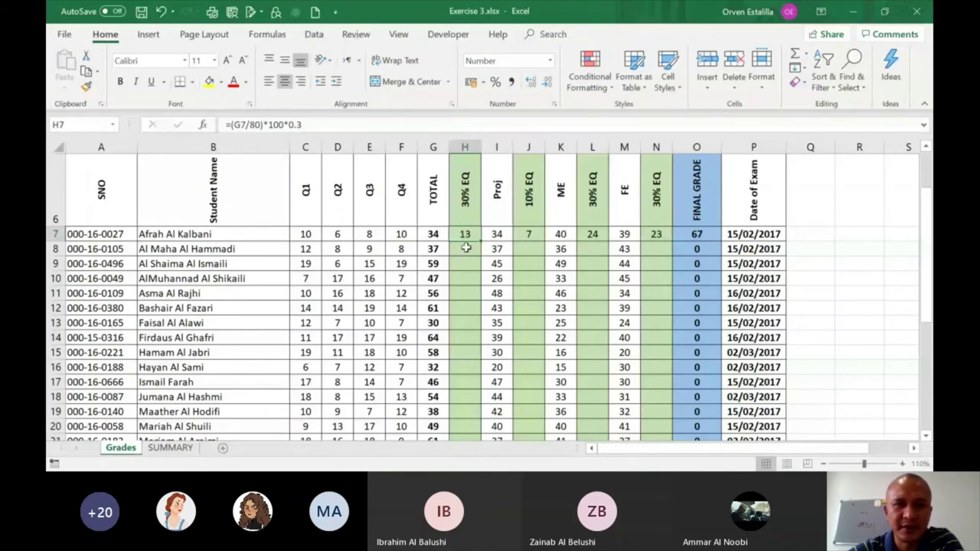
double_click(468, 236)
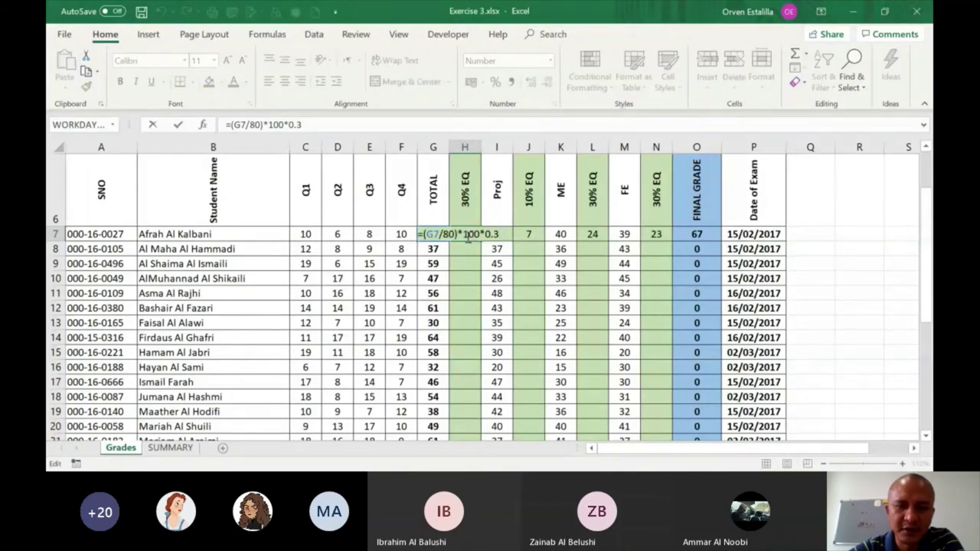
mouse_move(929, 207)
mouse_down()
mouse_move(930, 249)
mouse_move(926, 198)
mouse_up()
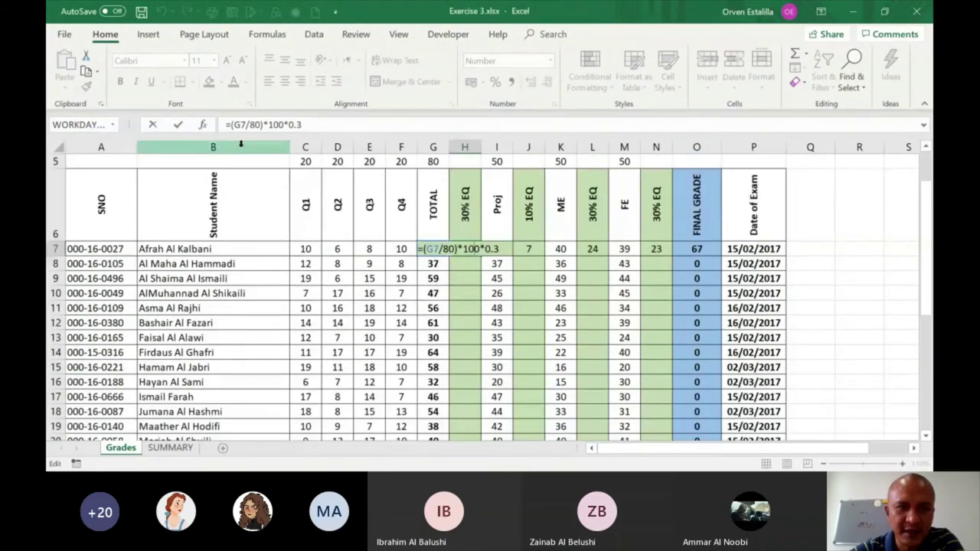
click(251, 129)
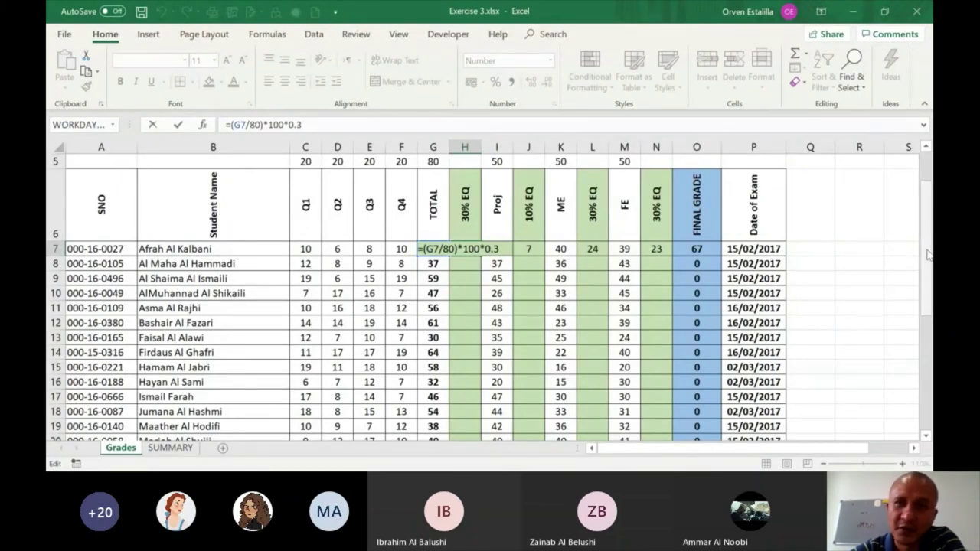
Read the Exercise 3 task list below the grades table and check the Grades and SUMMARY worksheets it refers to.
drag(927, 260, 929, 314)
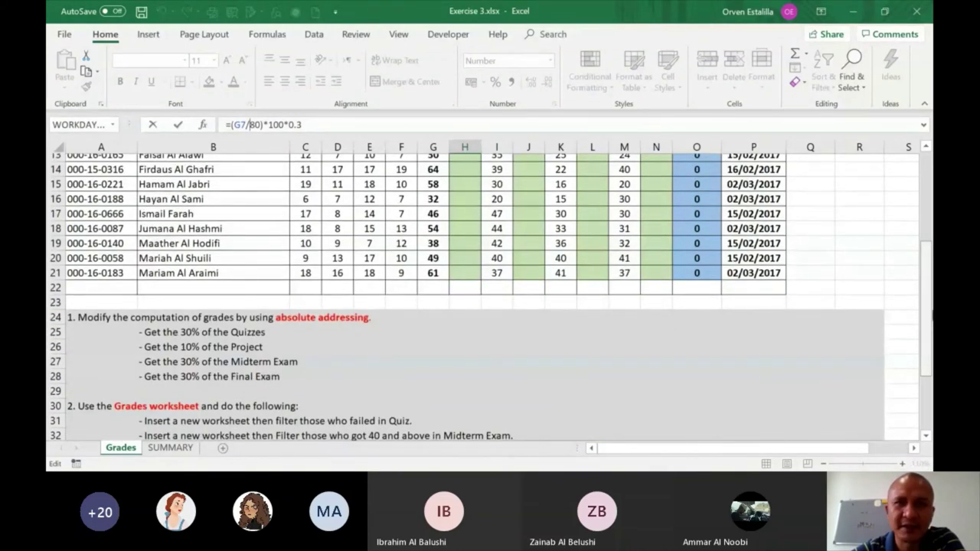
scroll(490, 291, down, 3)
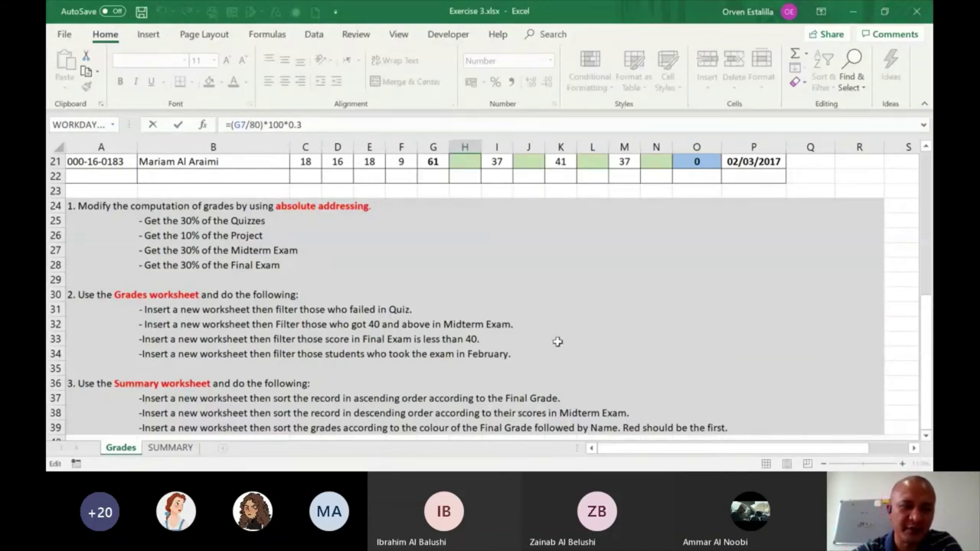
click(122, 451)
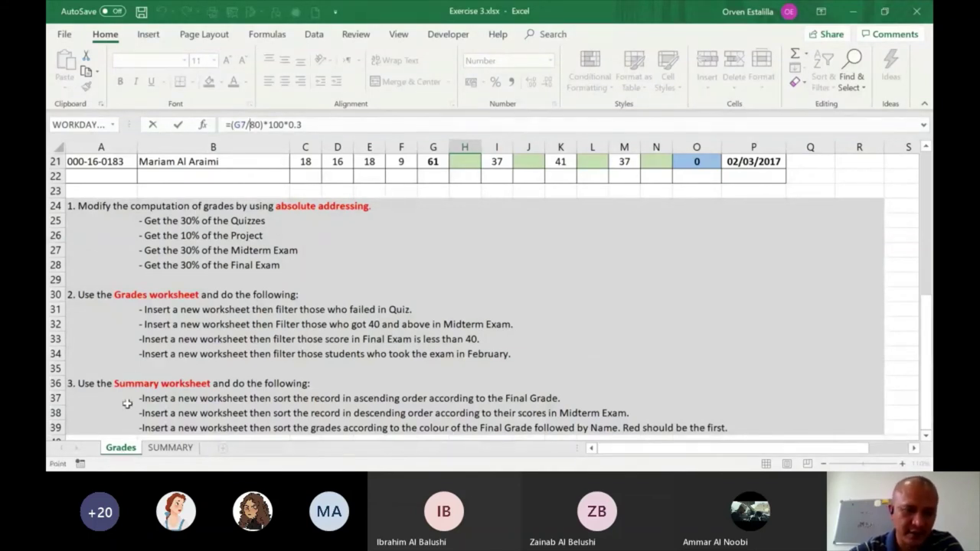
click(134, 451)
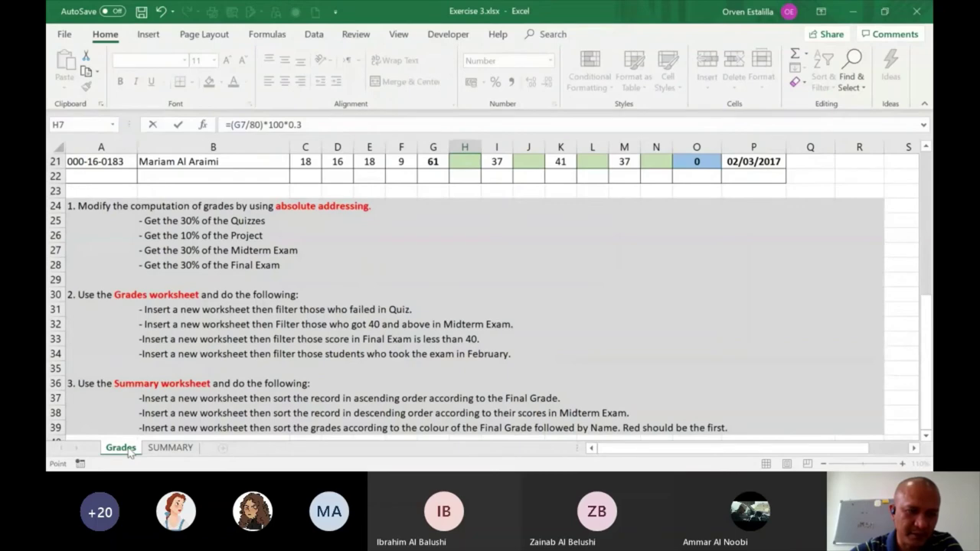
click(163, 450)
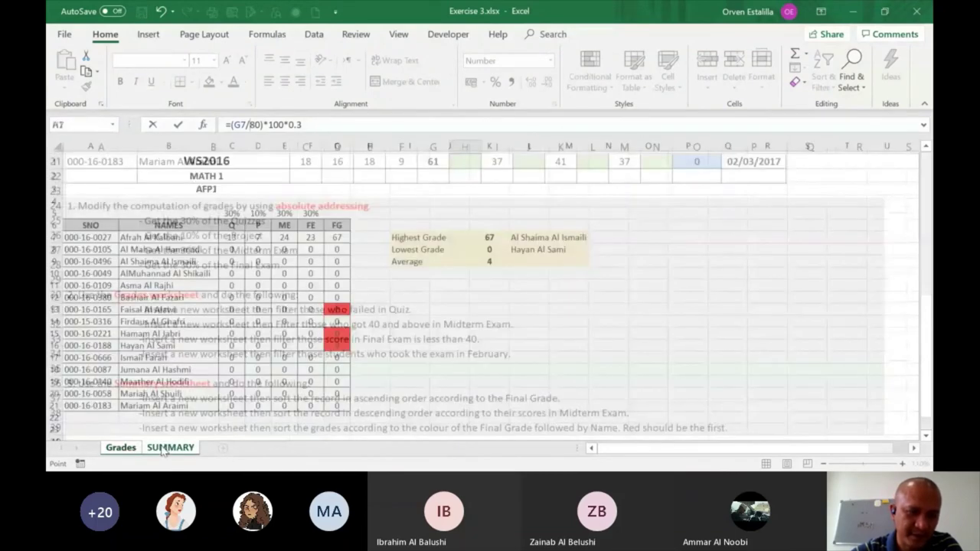
click(134, 450)
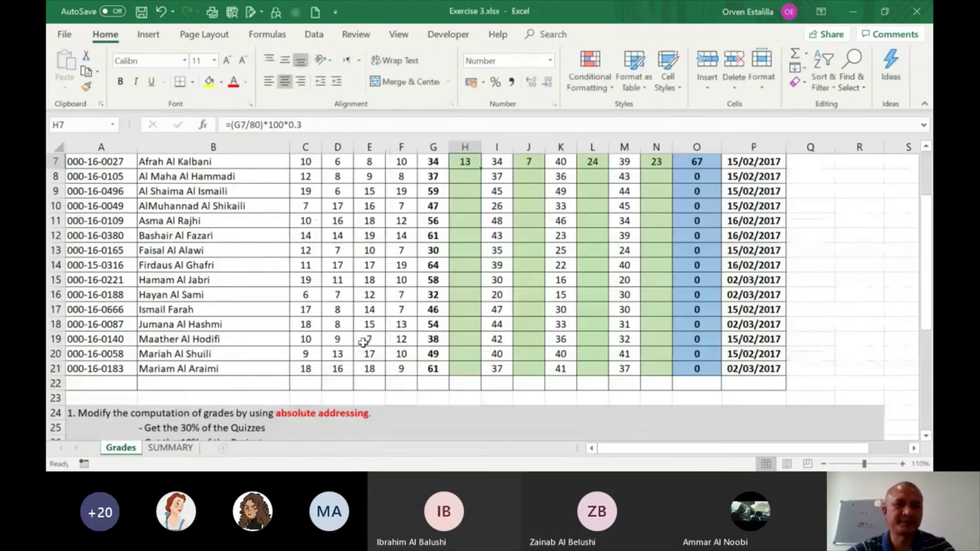
Create a copy of the Grades worksheet at the end of the workbook.
right_click(120, 450)
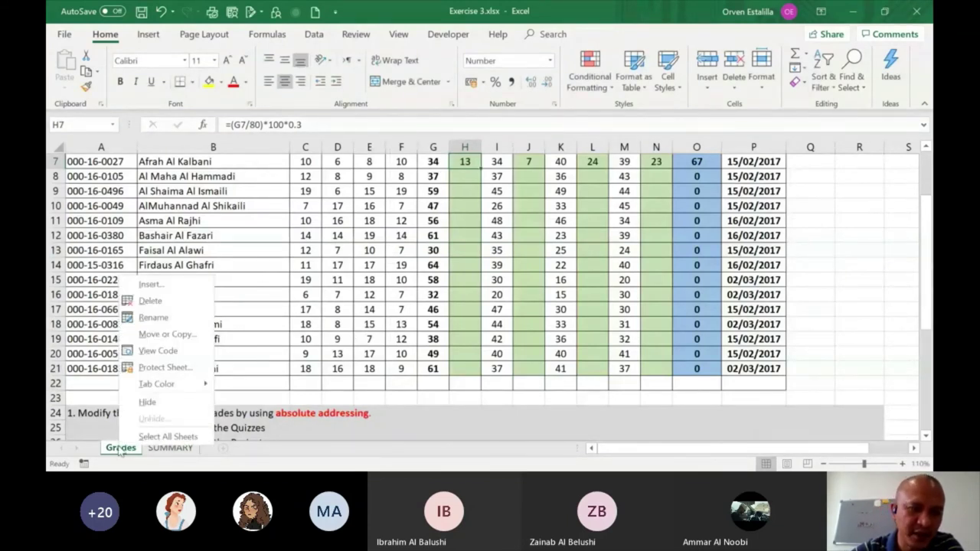
click(167, 335)
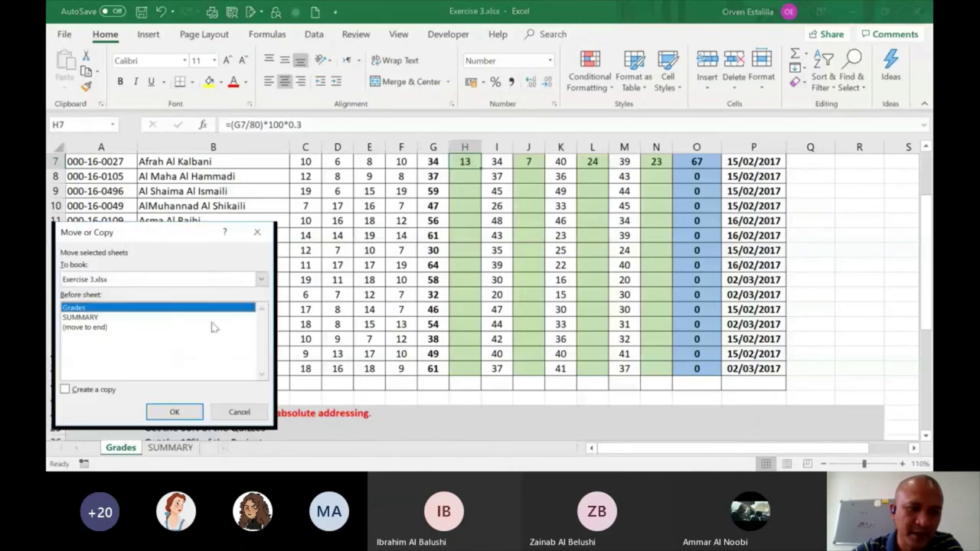
click(105, 330)
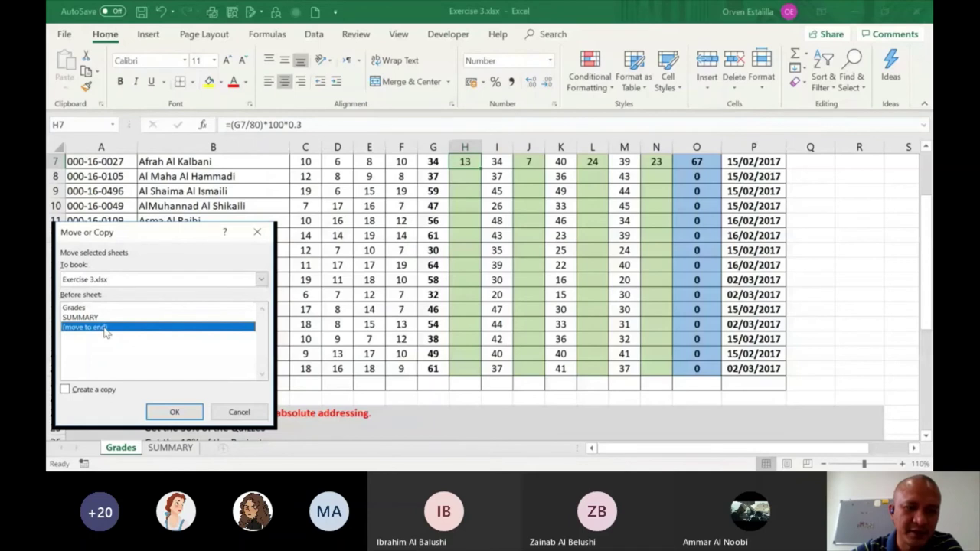
double_click(105, 329)
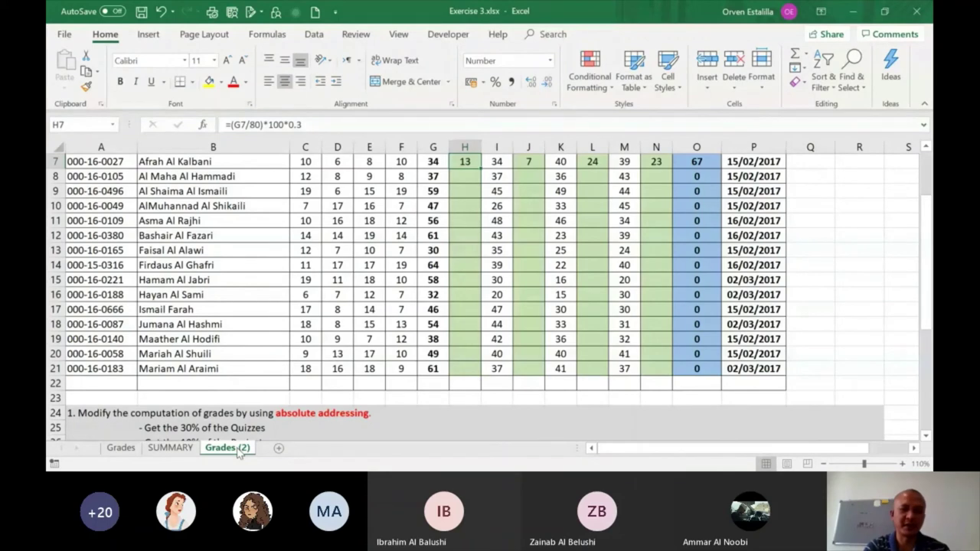
Try to rename the copied Grades worksheet as 2a.
ctrl+click(182, 449)
key(alt+h)
text(or2)
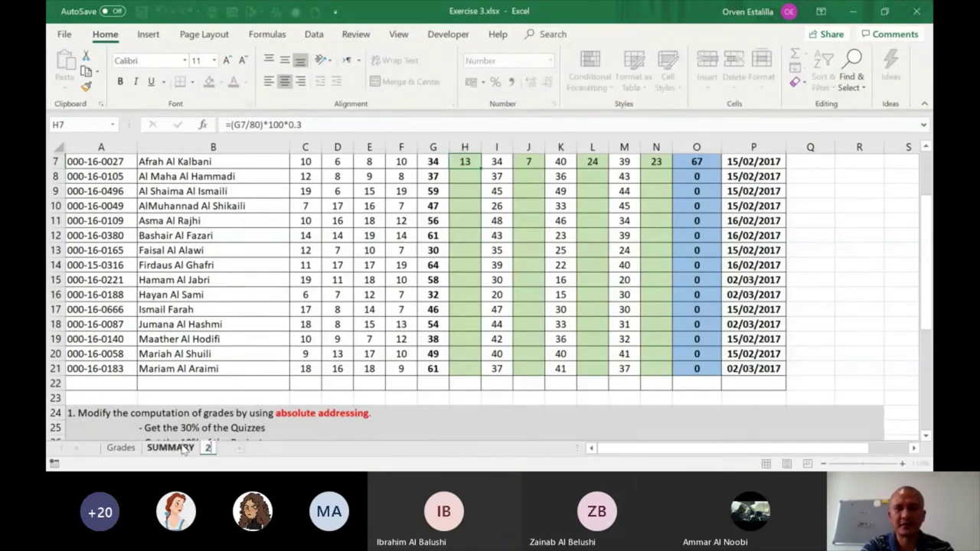
text(a)
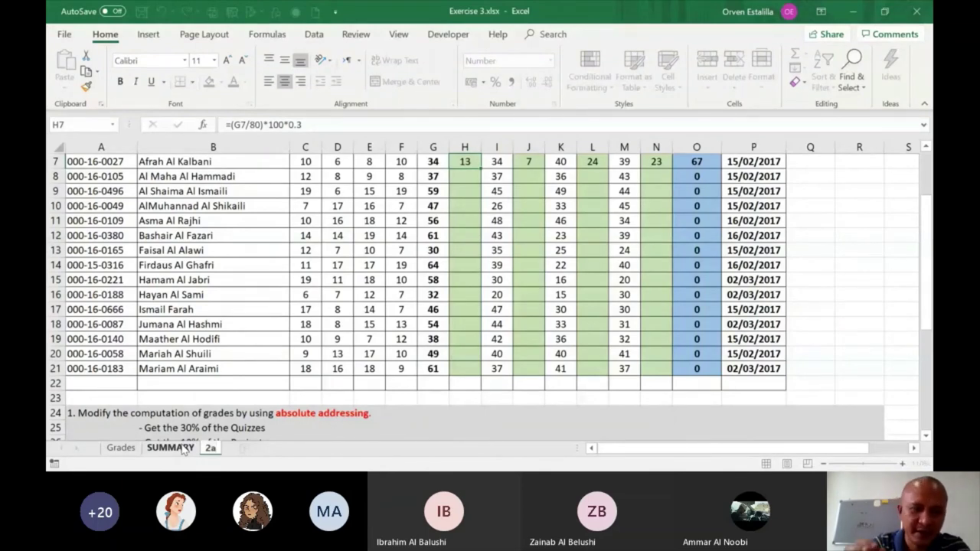
key(Return)
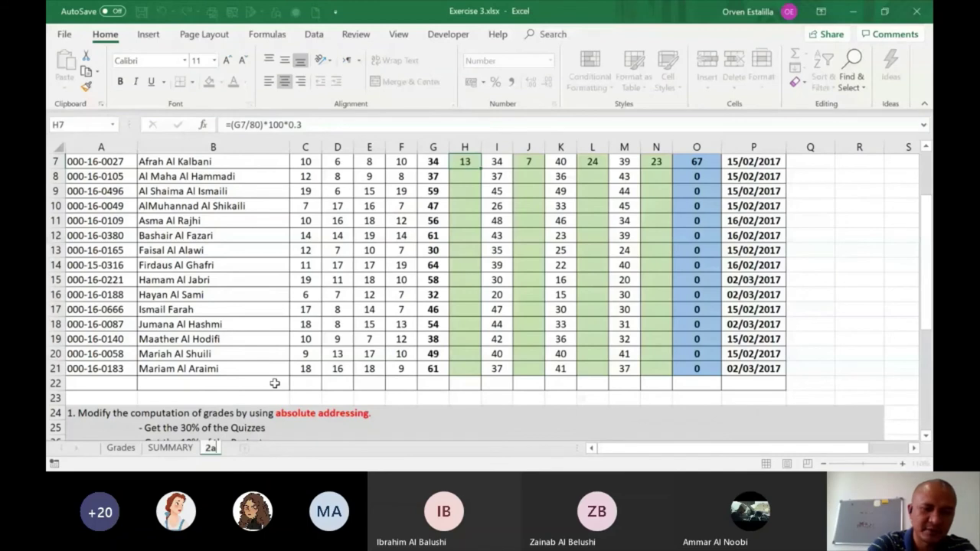
key(Escape)
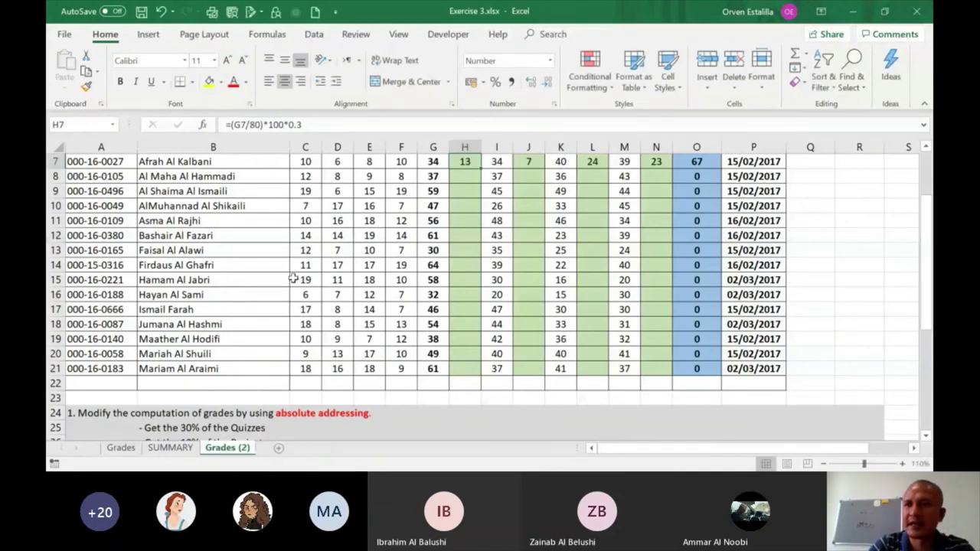
Close the Exercise 3 workbook without saving the changes.
click(919, 14)
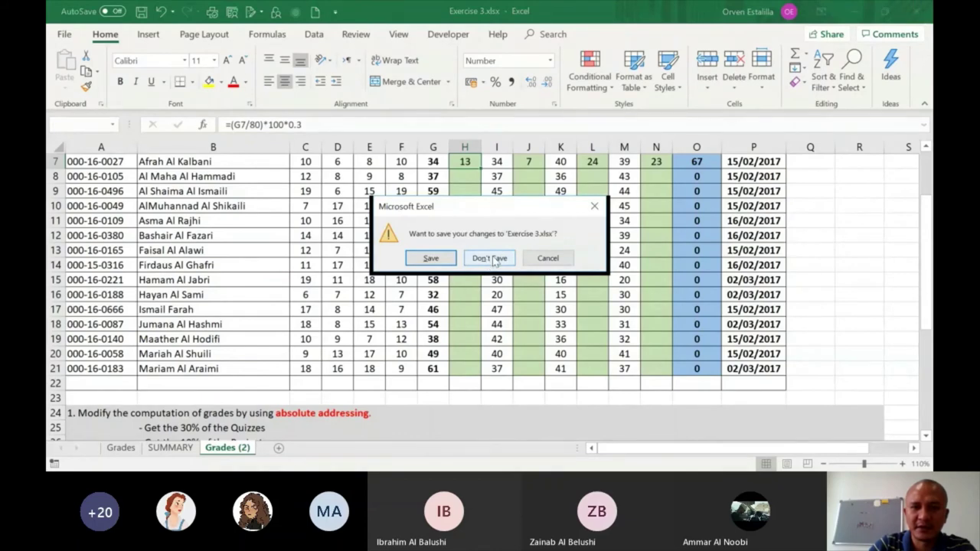
click(494, 259)
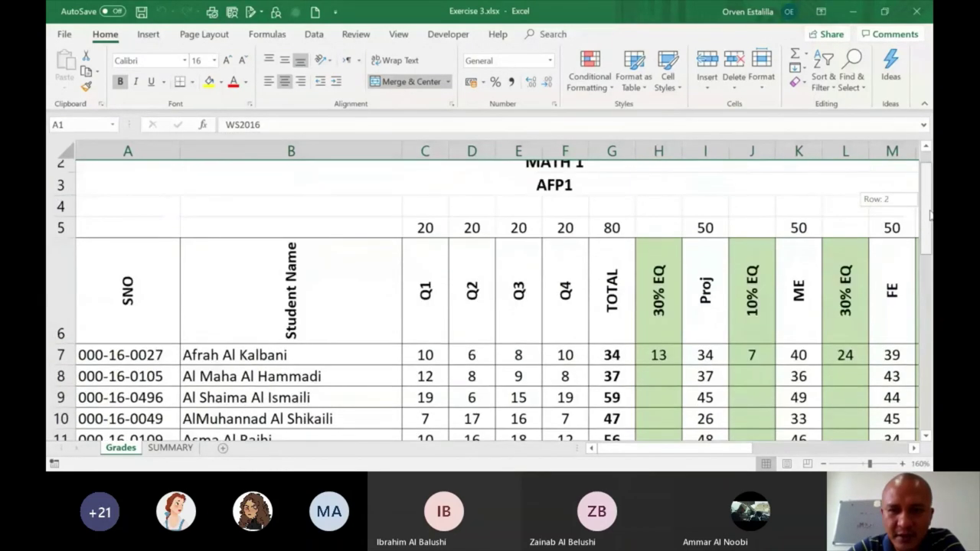
Select the students' quiz totals in G7:G21 of the Grades worksheet and review them.
drag(613, 322, 615, 436)
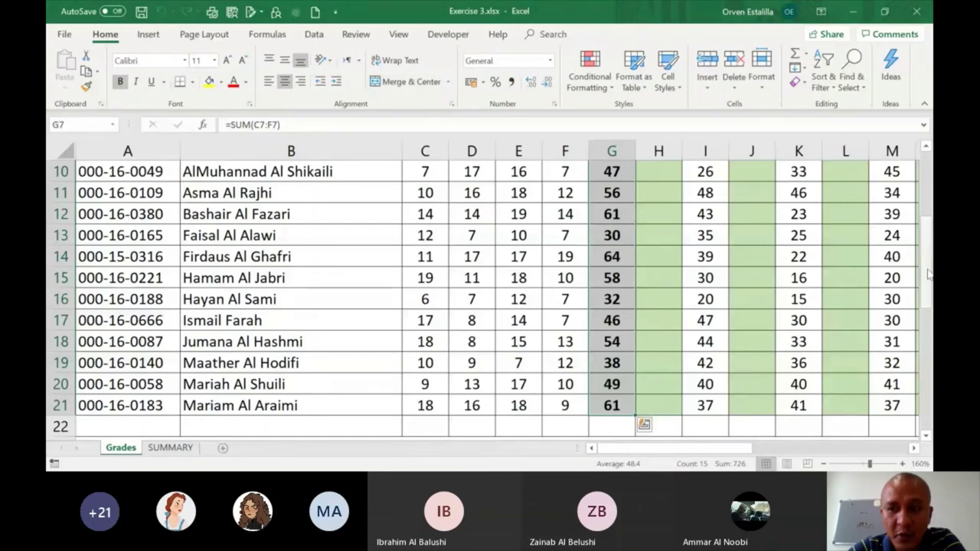
drag(928, 245, 932, 239)
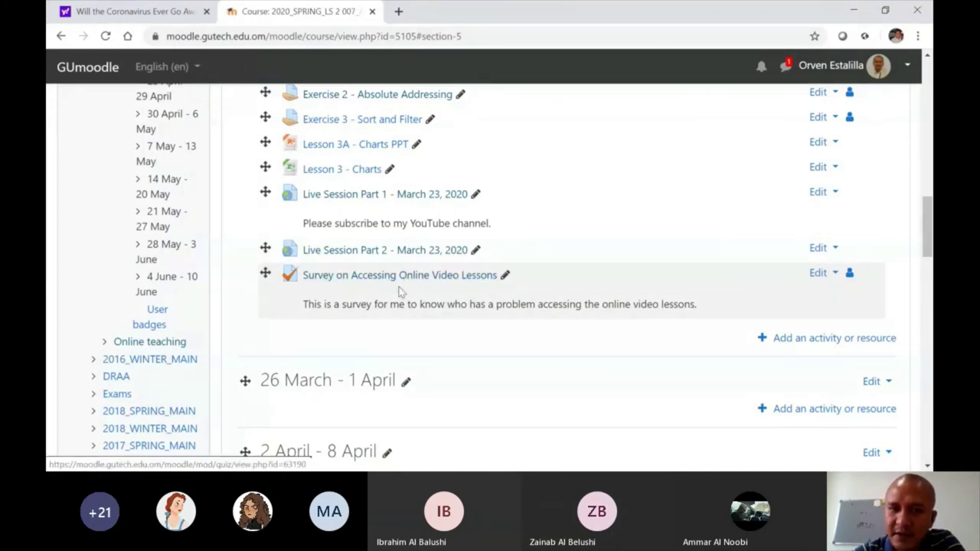
Switch to Chrome and open youtube.com in a new tab beside the Moodle course page.
click(399, 12)
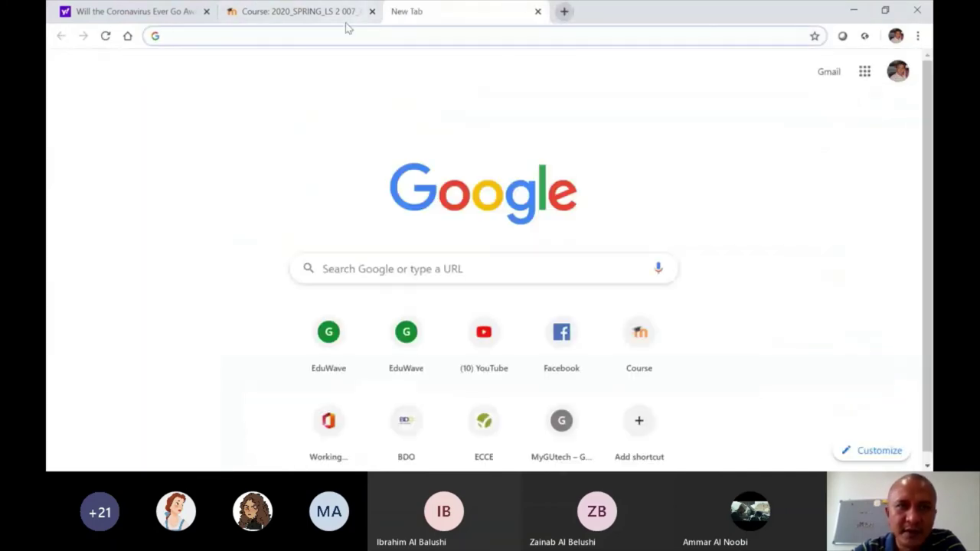
text(youtube.com)
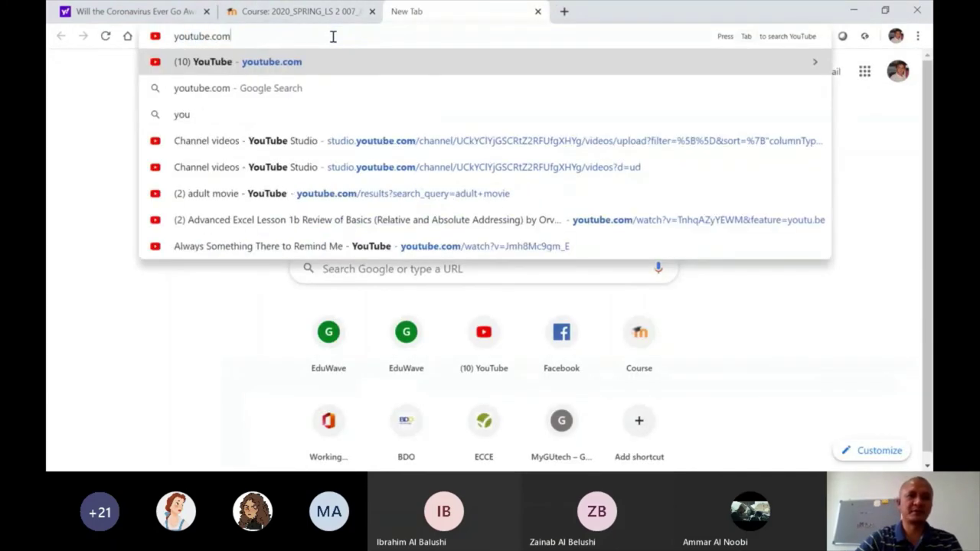
key(Return)
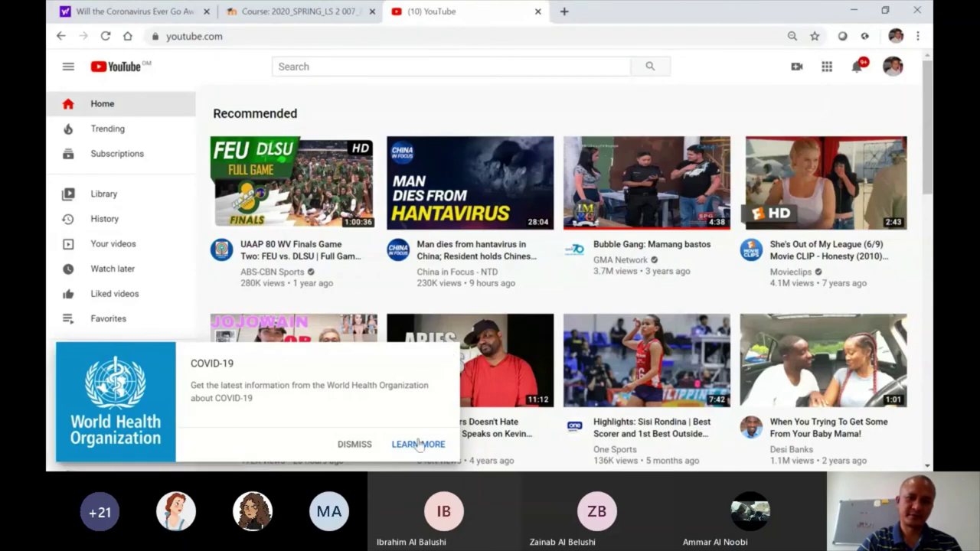
Open the signed-in account's own YouTube channel and browse its uploaded Excel lessons and live session videos.
click(892, 69)
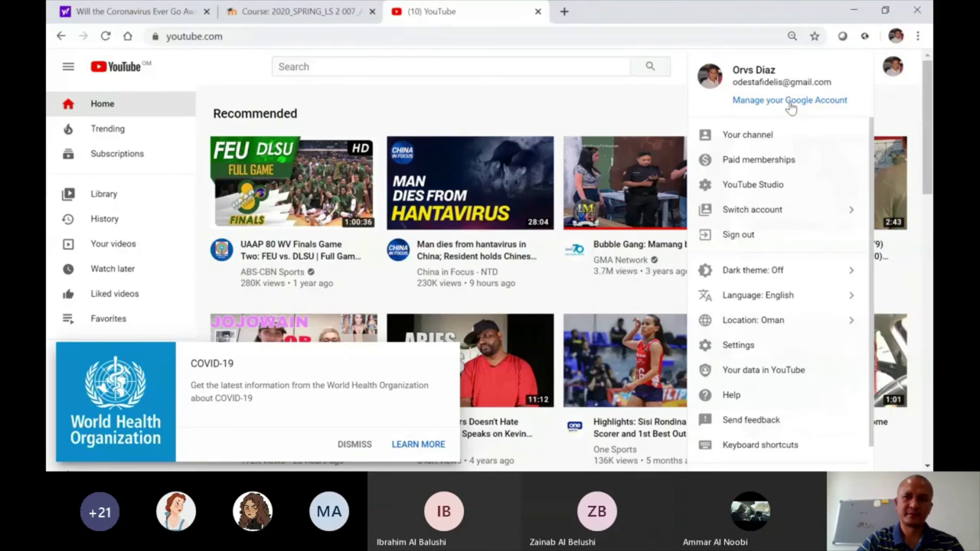
click(747, 134)
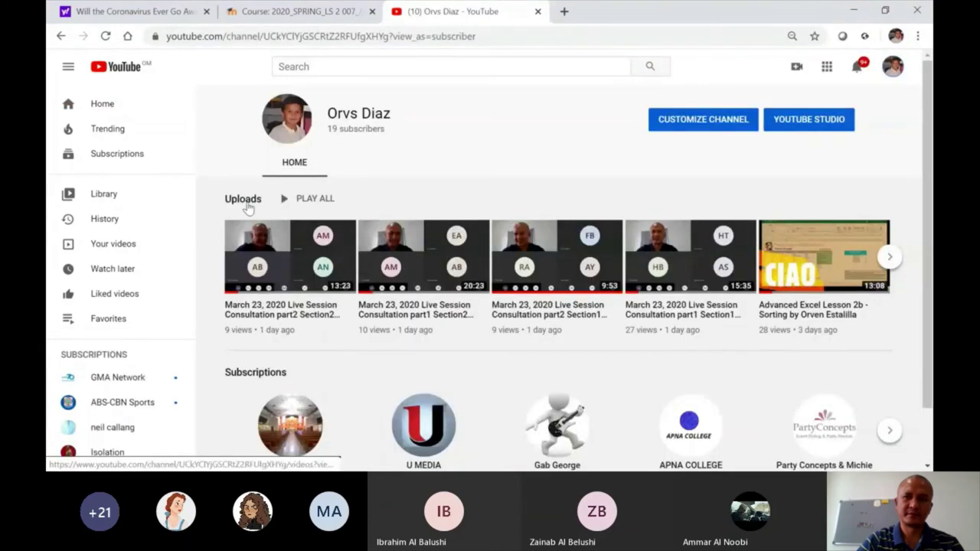
click(890, 258)
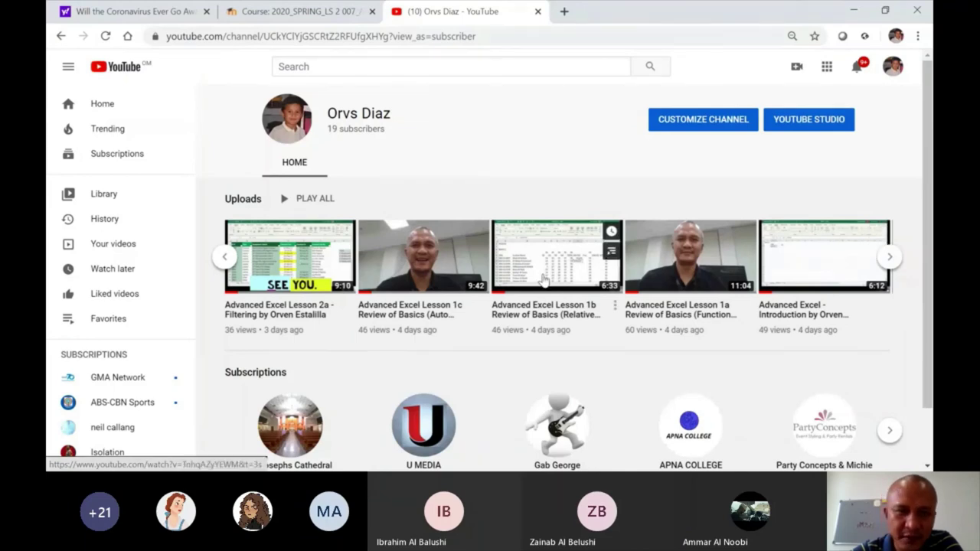
click(226, 258)
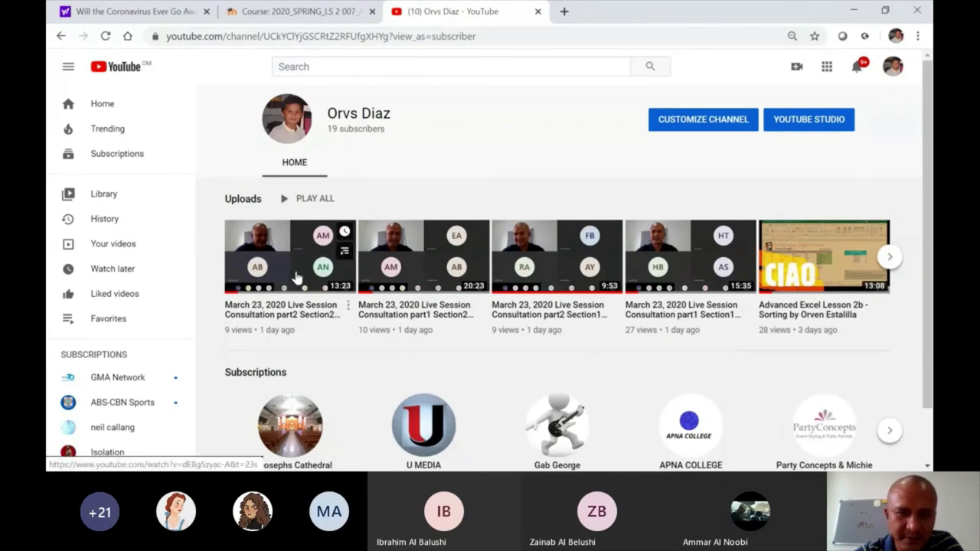
Review the lesson video links above the 19 March - 25 March section of the Moodle course, and return to the YouTube channel page.
click(291, 12)
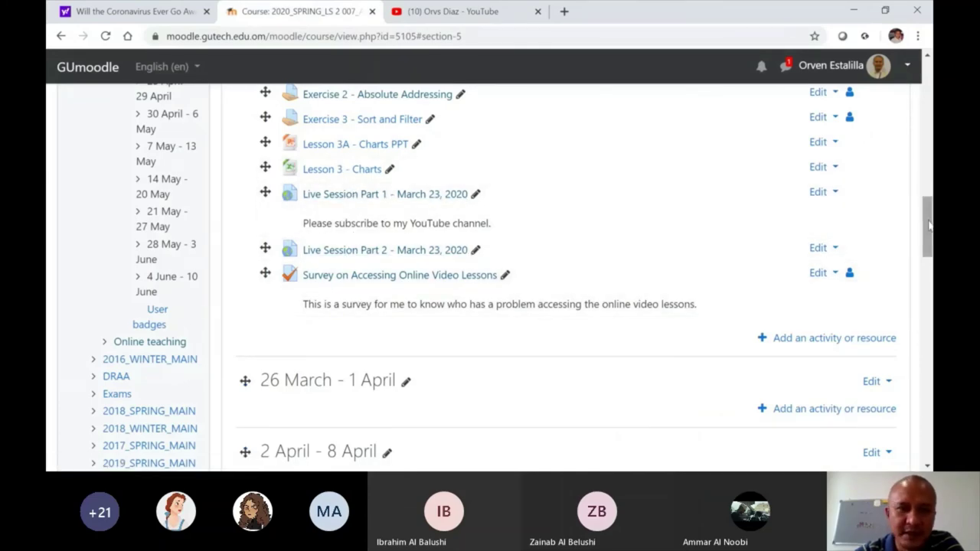
drag(929, 224, 923, 172)
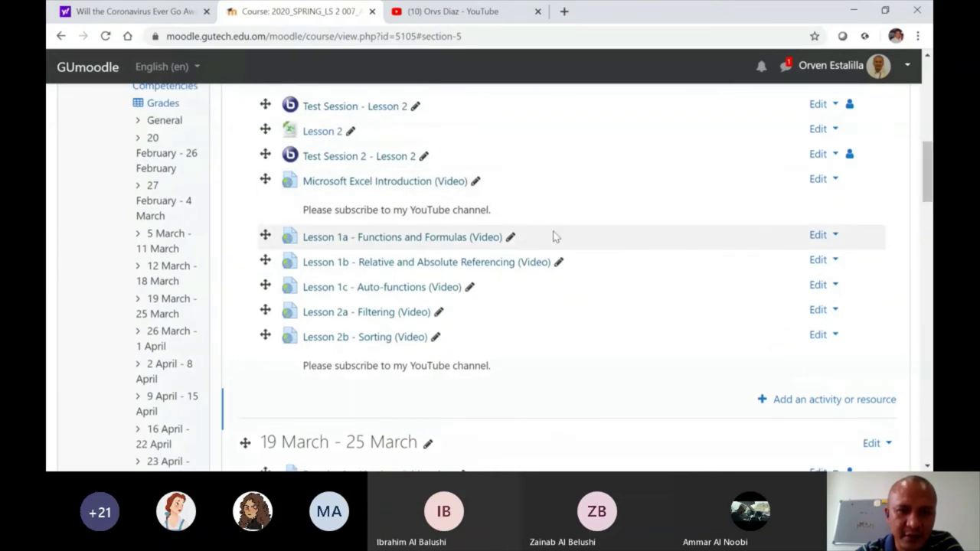
click(475, 9)
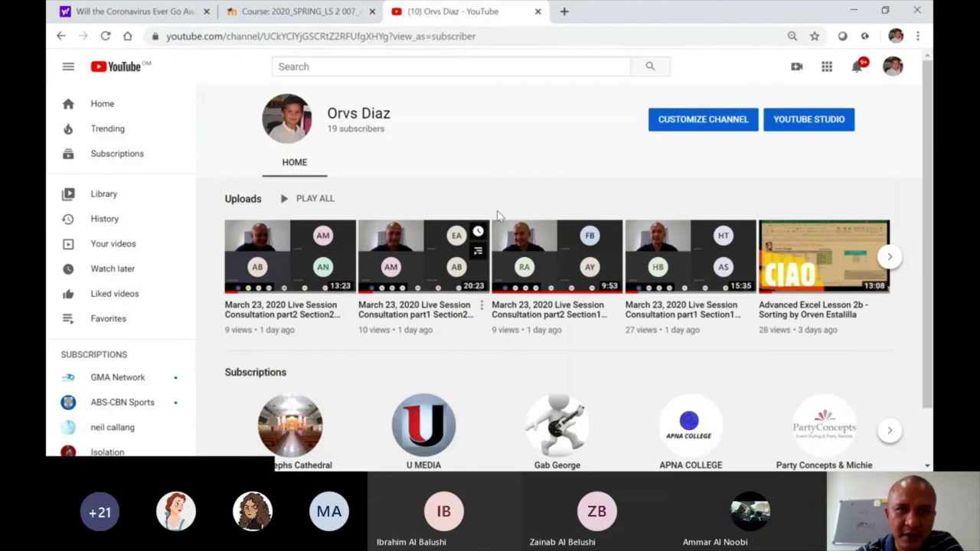
Open the Microsoft Excel Introduction video from the Moodle course, pause it, and go back to the YouTube channel page.
click(291, 13)
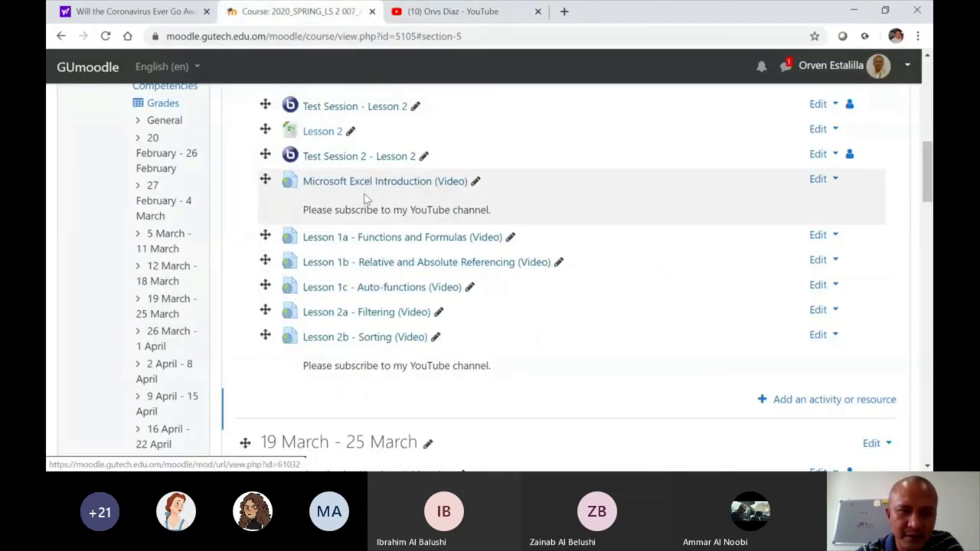
click(373, 184)
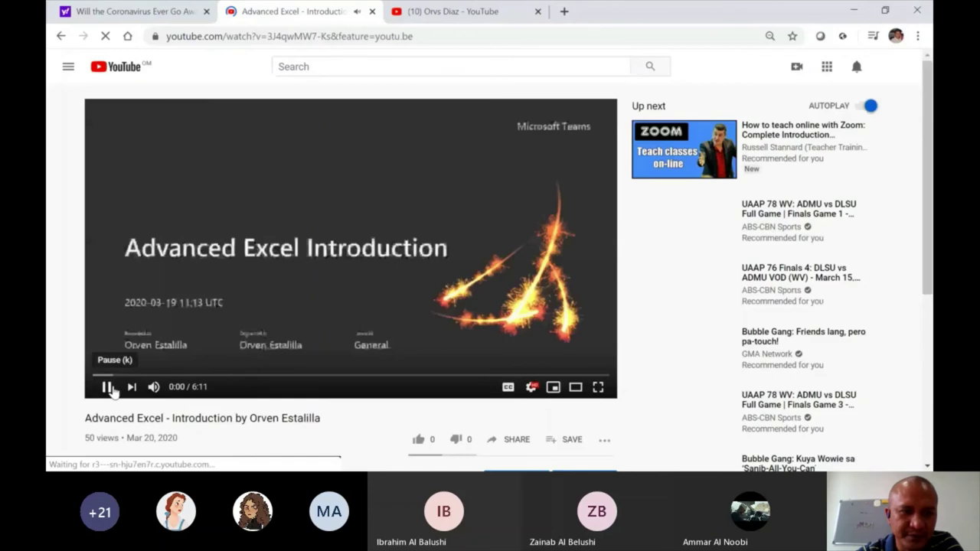
click(107, 388)
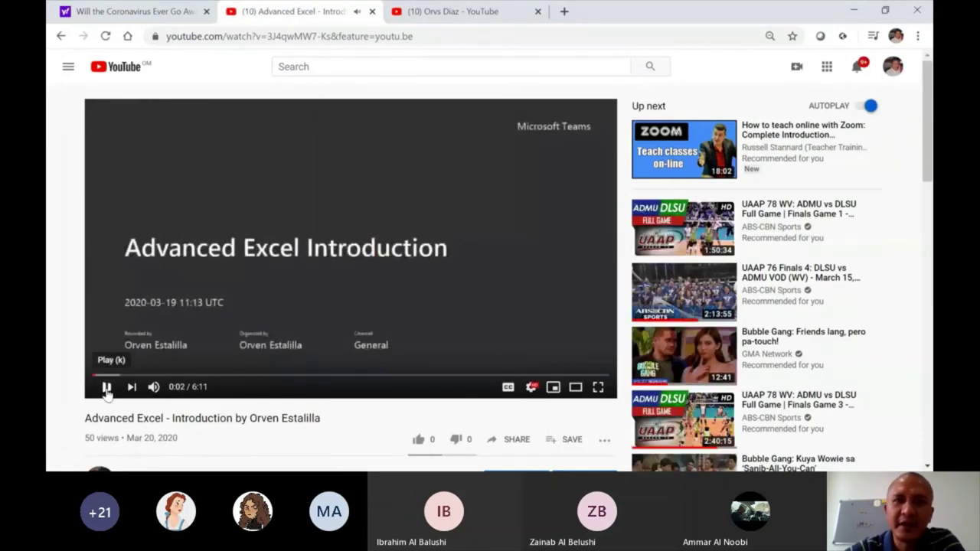
click(442, 11)
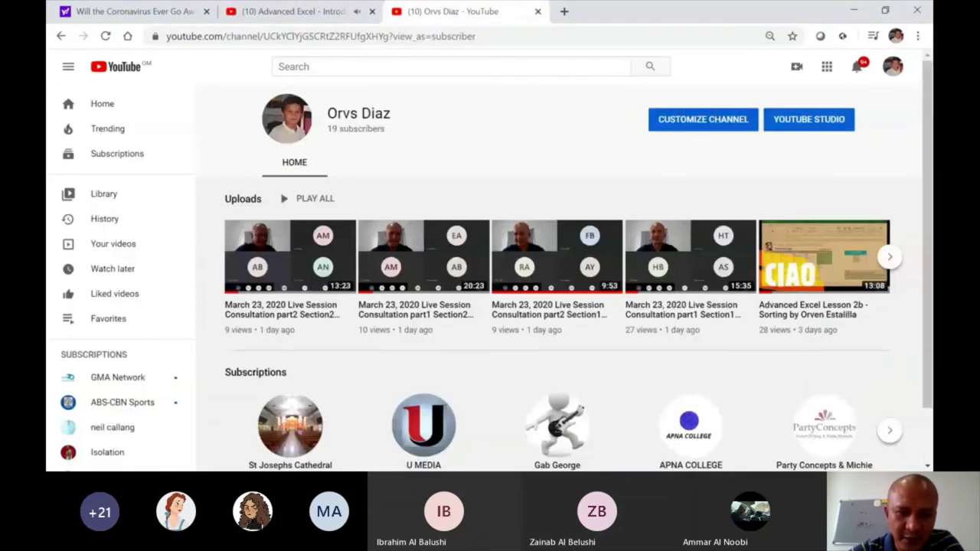